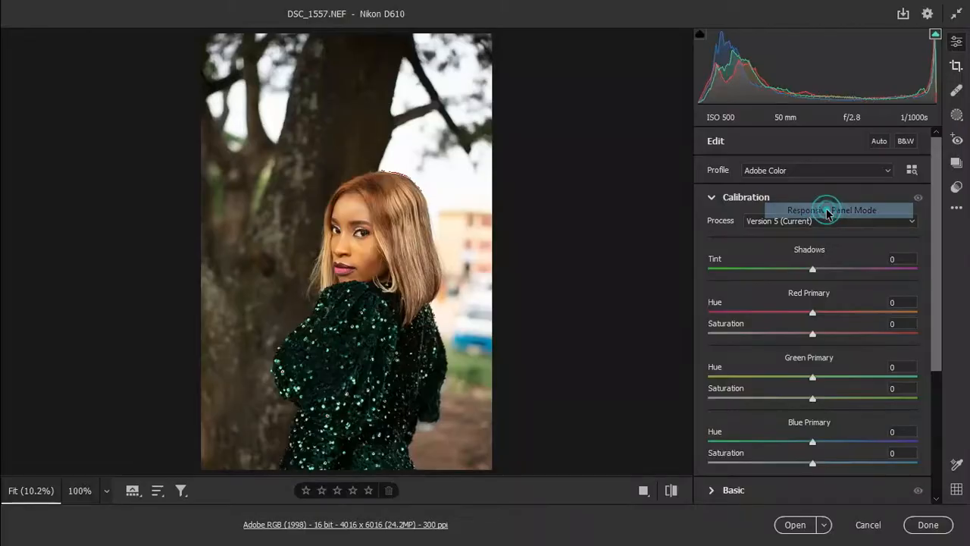
Step: Switch the edit panels to the Compact layout
click(692, 207)
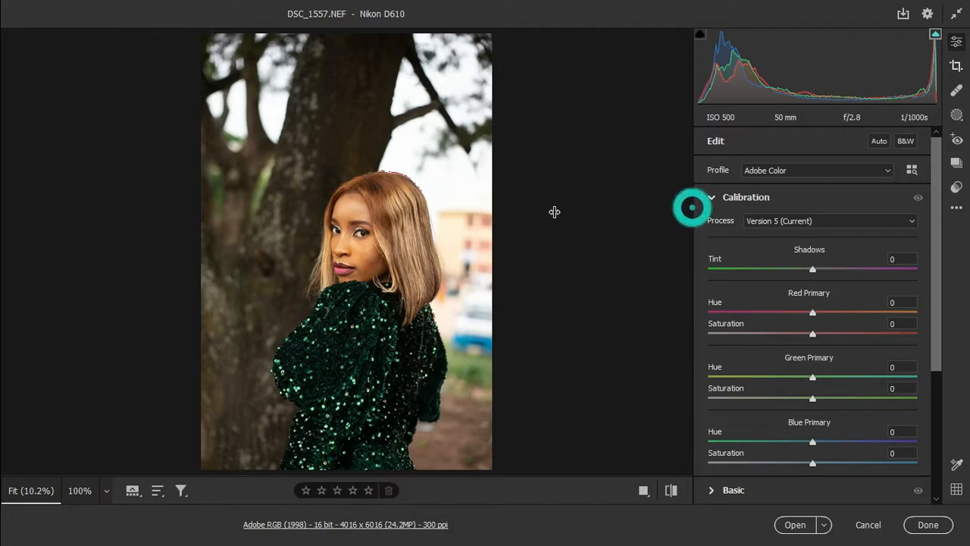
right_click(826, 194)
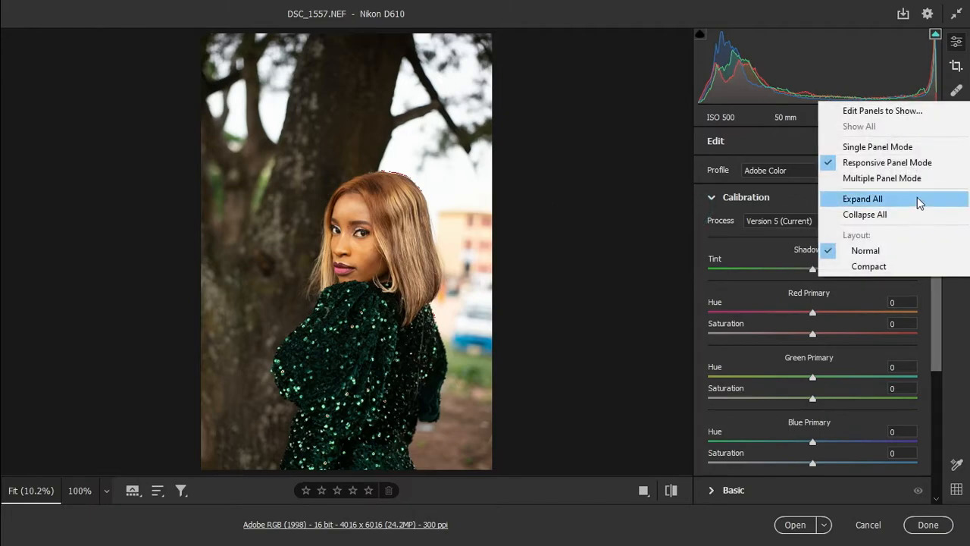
click(869, 266)
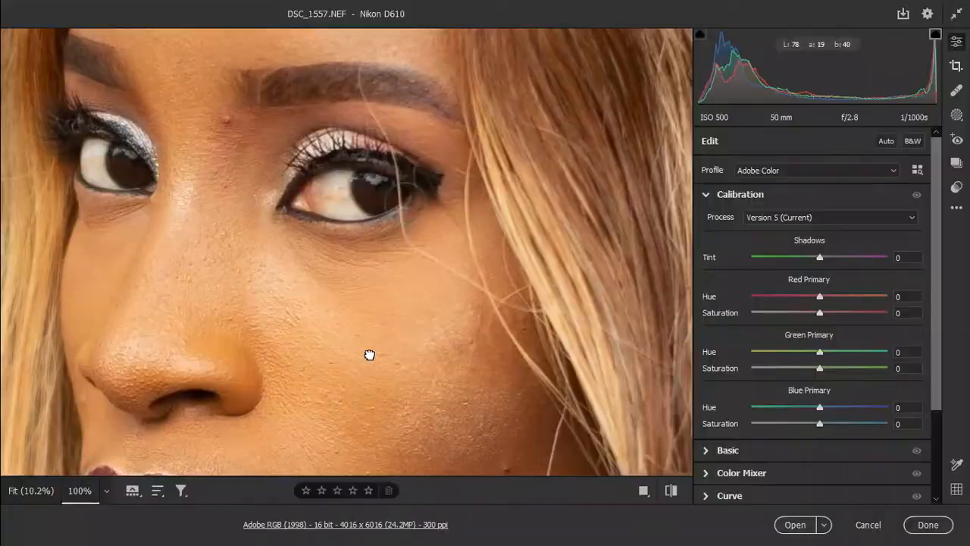
Step: Set the preview zoom to 33%, framed on the woman's face, and collapse the Calibration settings
drag(368, 353, 403, 251)
click(99, 496)
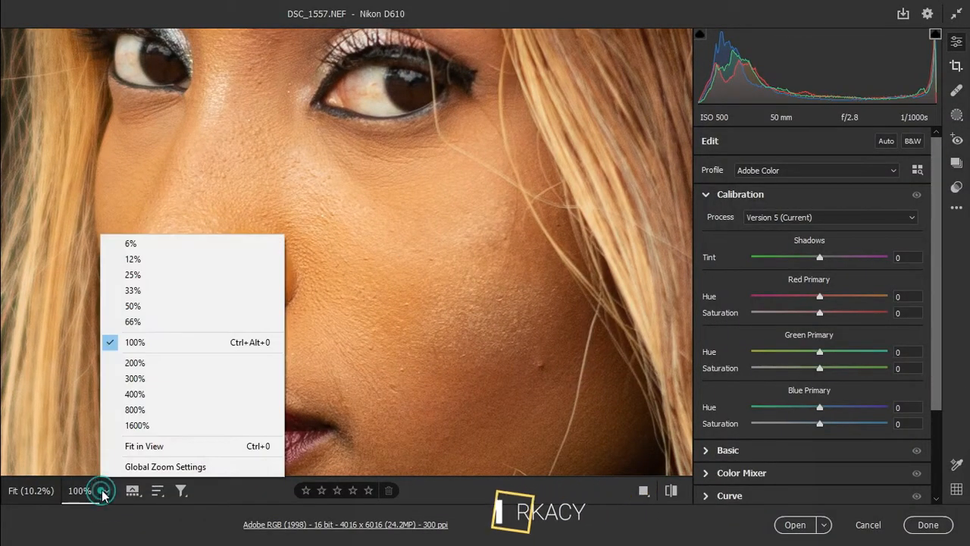
click(151, 291)
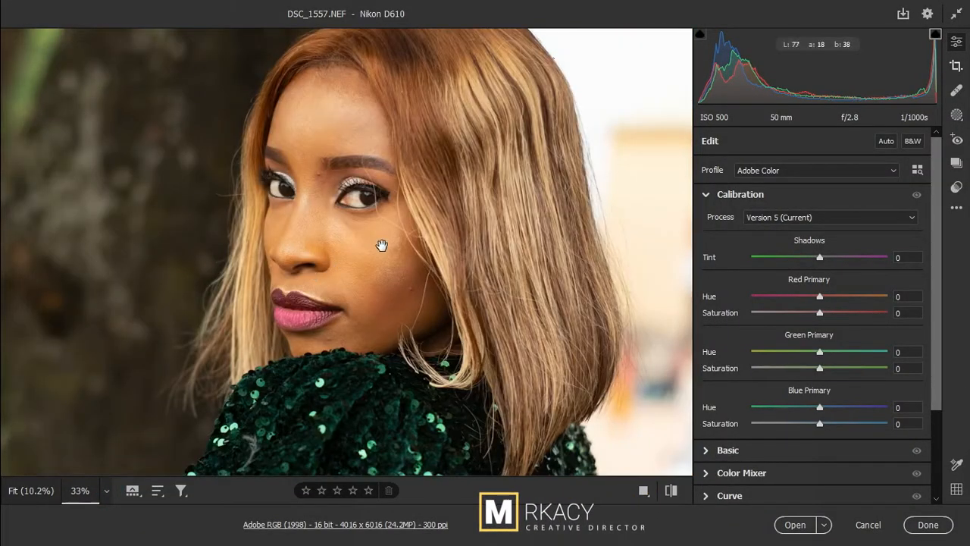
key(slash)
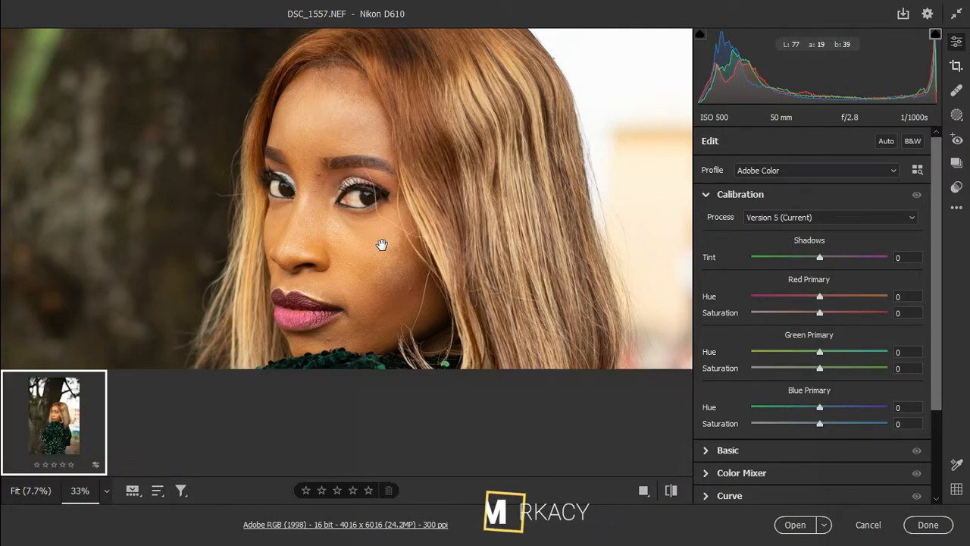
key(slash)
drag(382, 244, 382, 260)
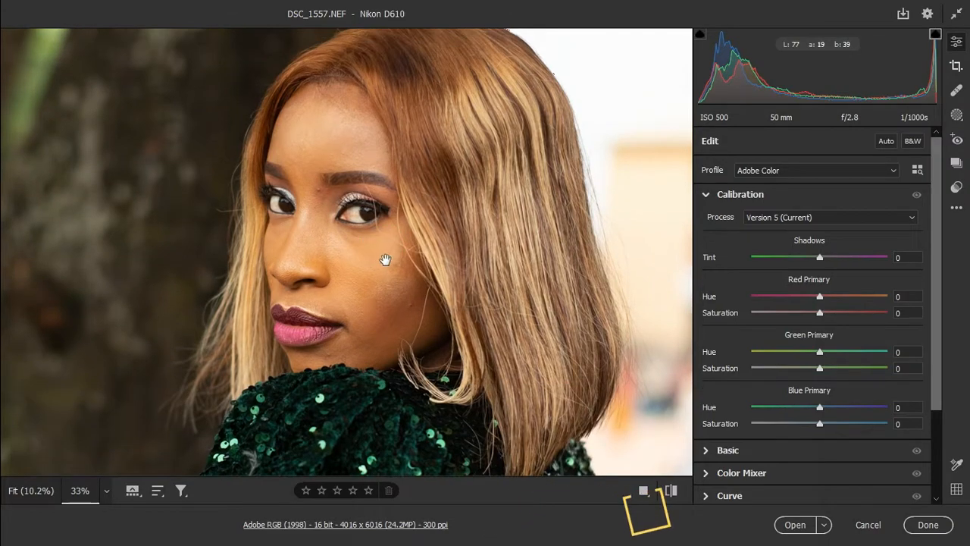
click(707, 195)
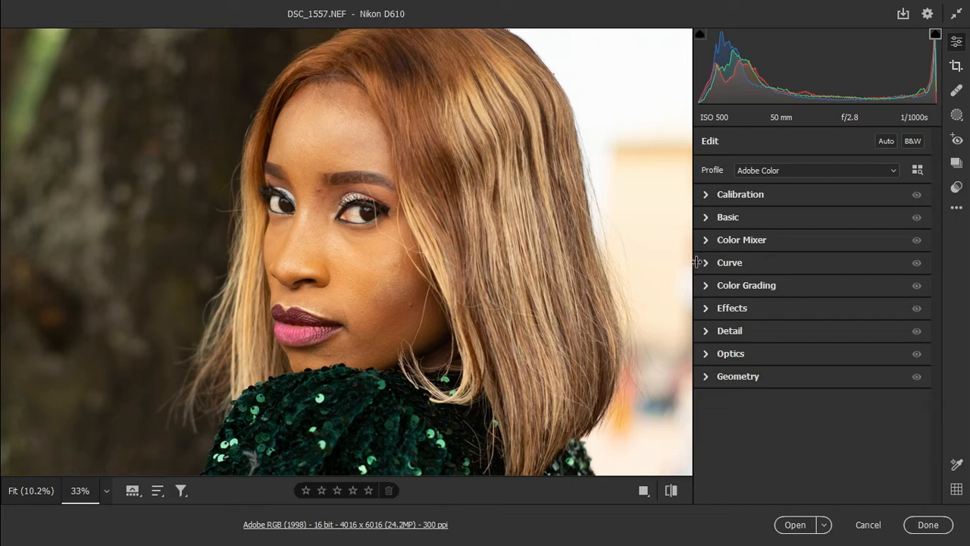
Step: Compare the Adobe Portrait and Adobe Standard profiles from the Adobe Raw group and apply Adobe Standard
click(812, 171)
click(808, 167)
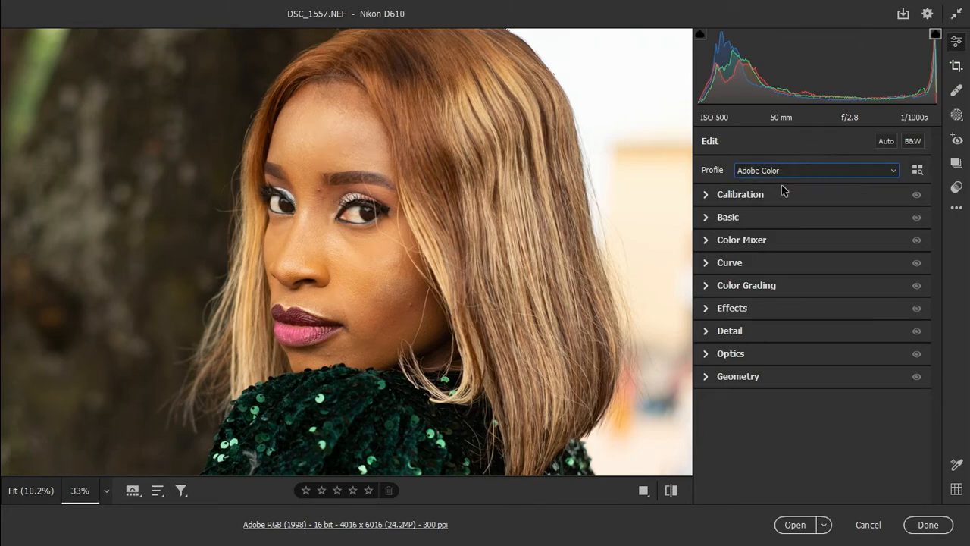
click(917, 170)
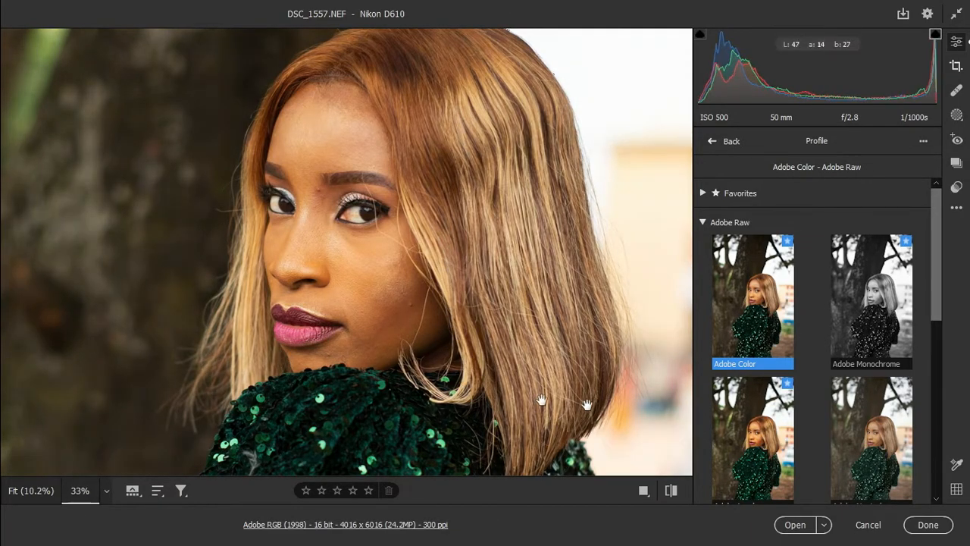
scroll(773, 323, down, 3)
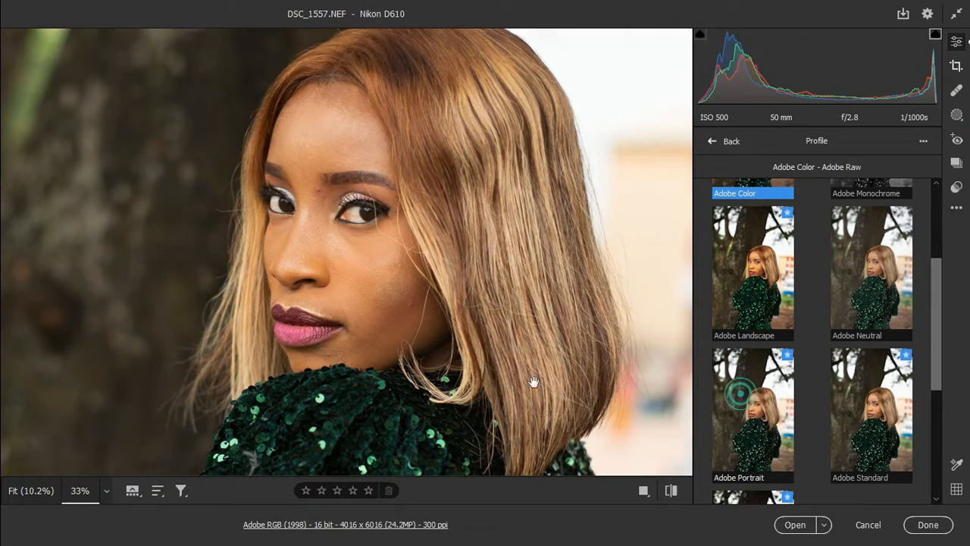
click(739, 394)
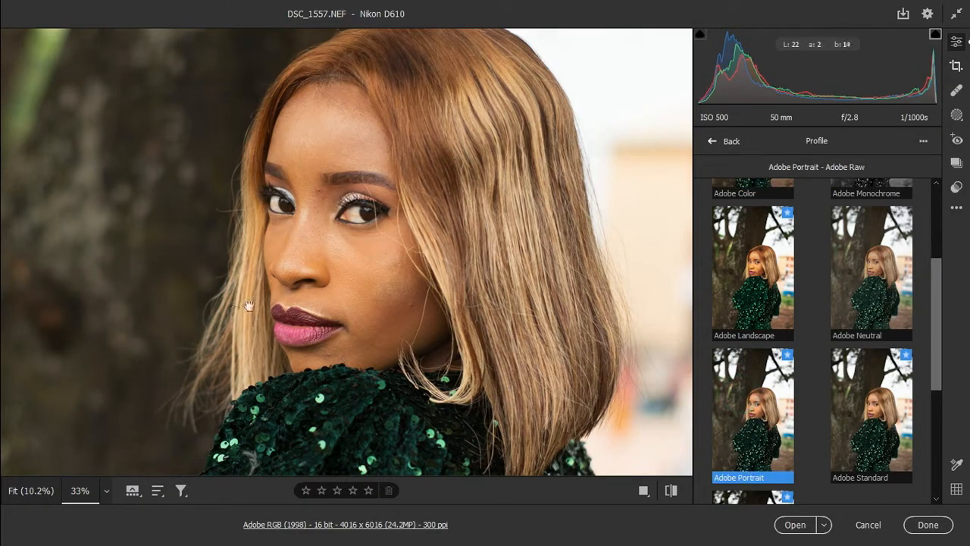
click(858, 405)
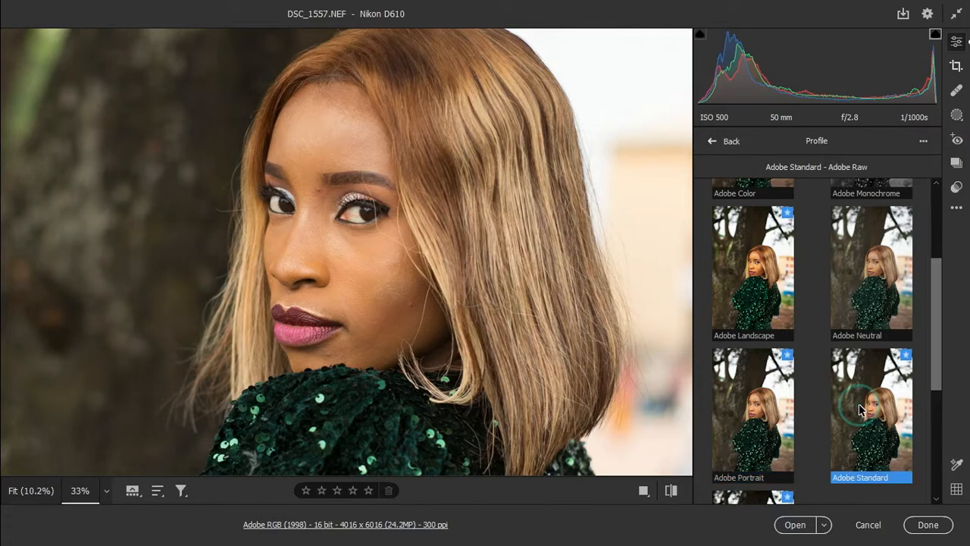
click(740, 409)
click(881, 414)
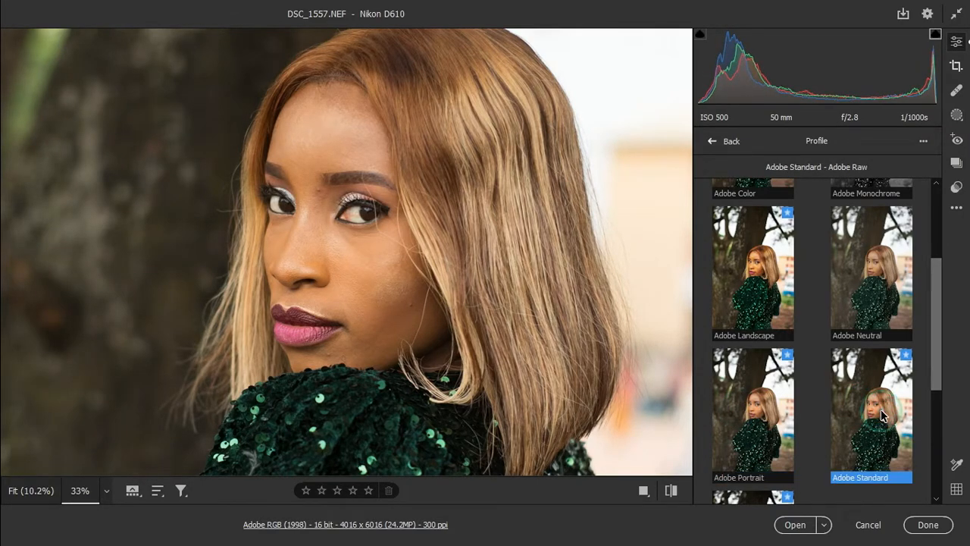
scroll(765, 263, up, 3)
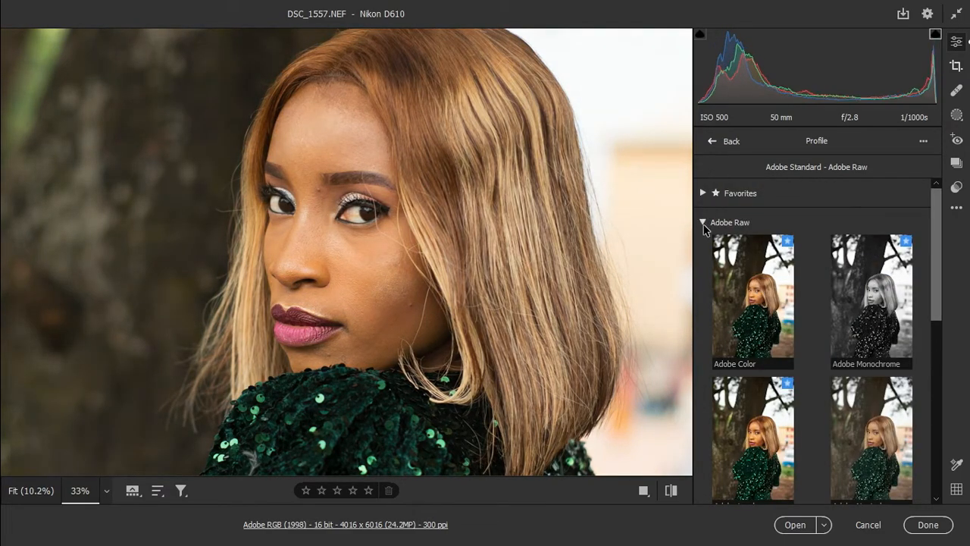
click(703, 222)
click(713, 142)
Step: Open the Basic adjustments and sample the white balance from the white of the woman's far eye
click(716, 220)
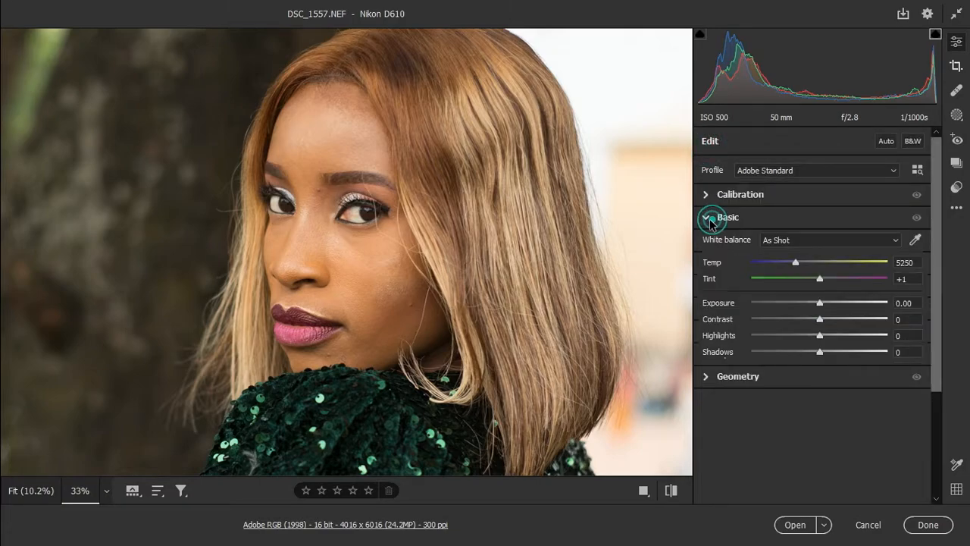
click(916, 240)
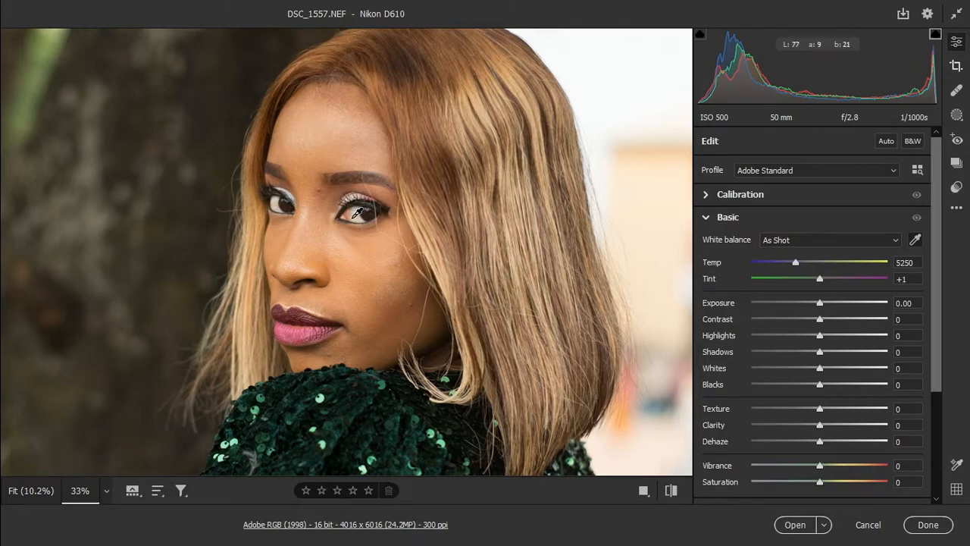
click(279, 195)
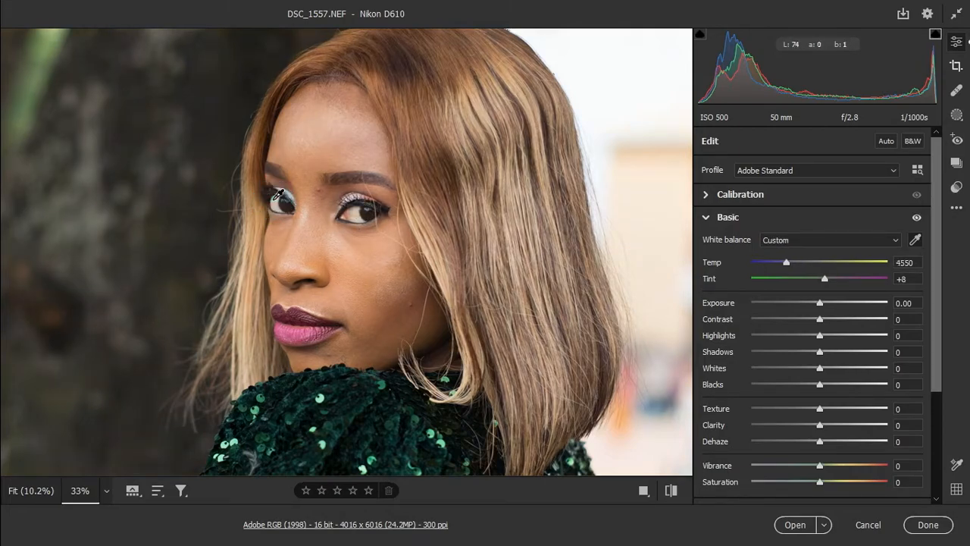
Step: Resample the white balance at 66% zoom from the whites of both eyes, settling on Temp 4700 and Tint +14
click(107, 492)
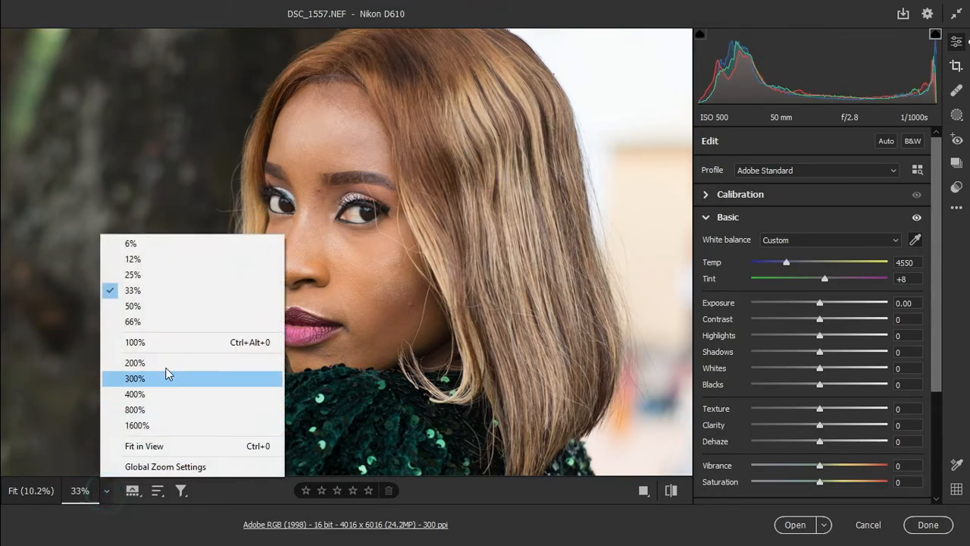
click(38, 494)
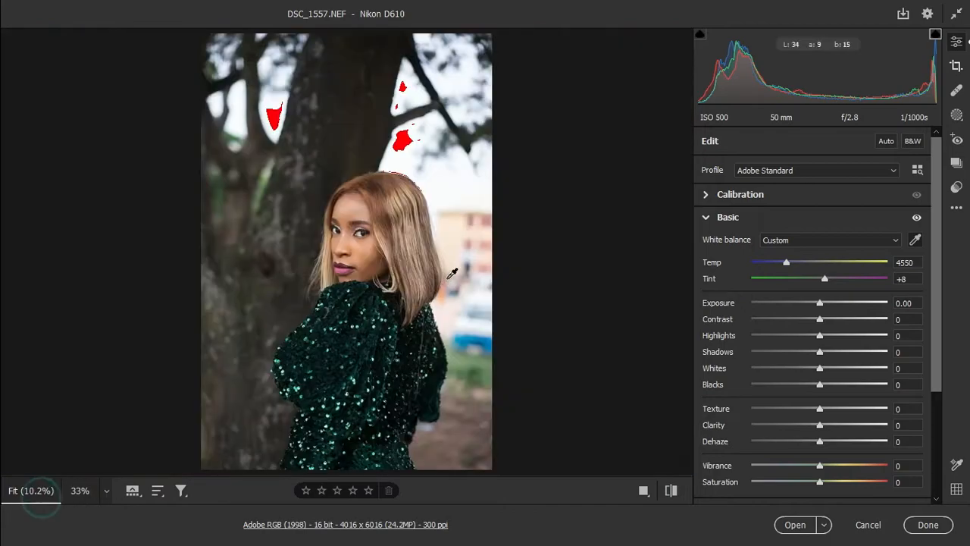
click(102, 493)
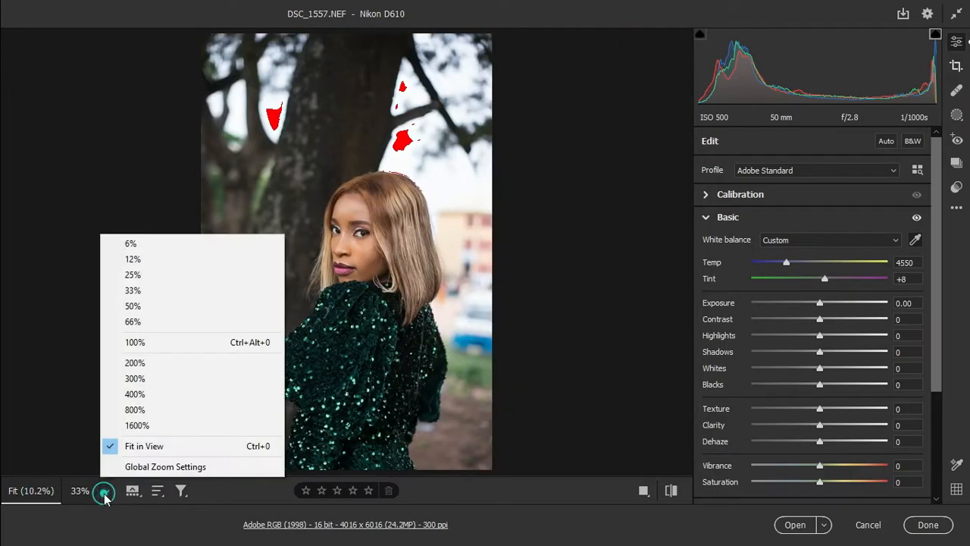
click(141, 322)
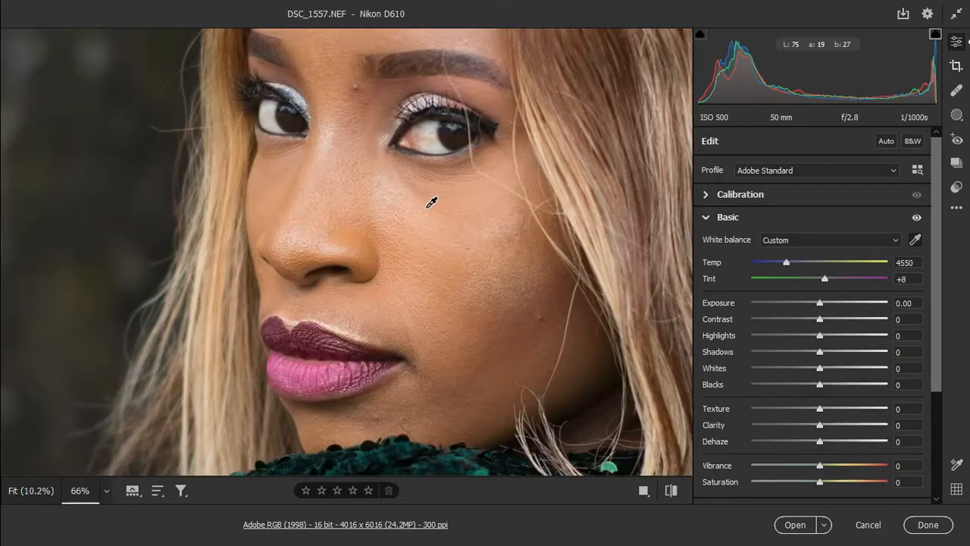
click(438, 148)
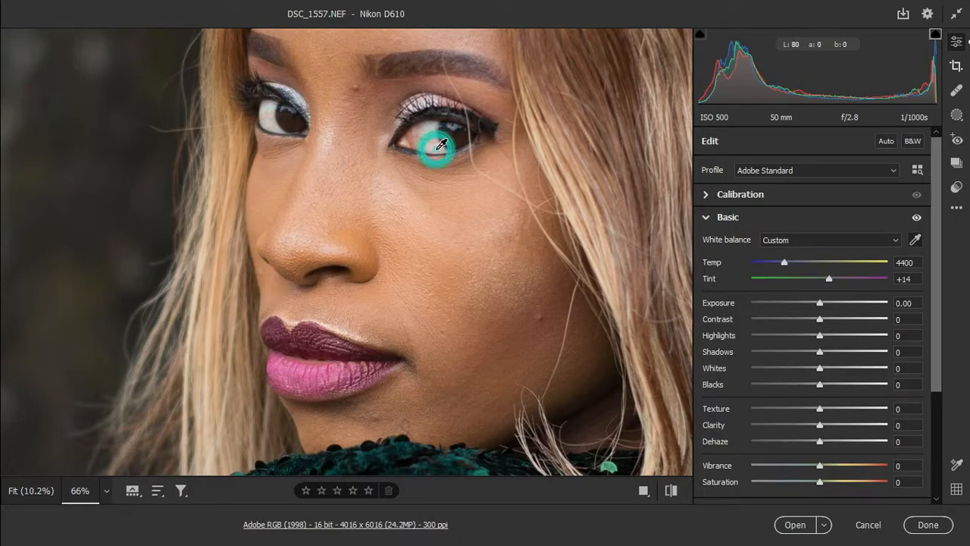
click(437, 129)
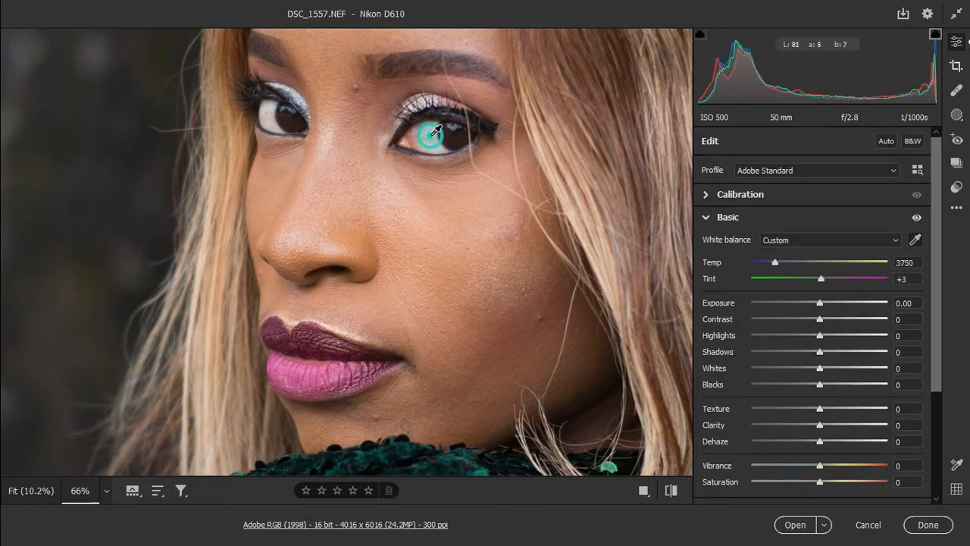
click(432, 120)
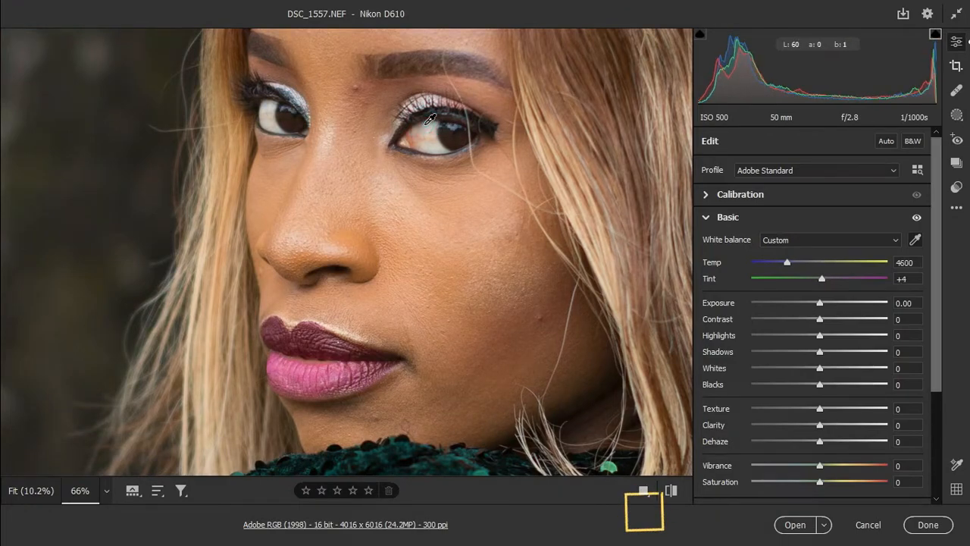
click(438, 125)
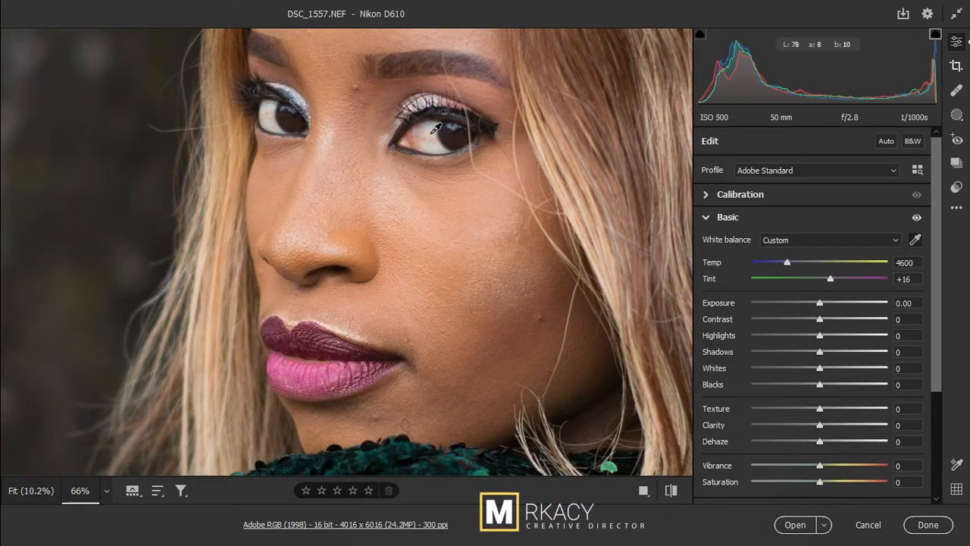
click(272, 103)
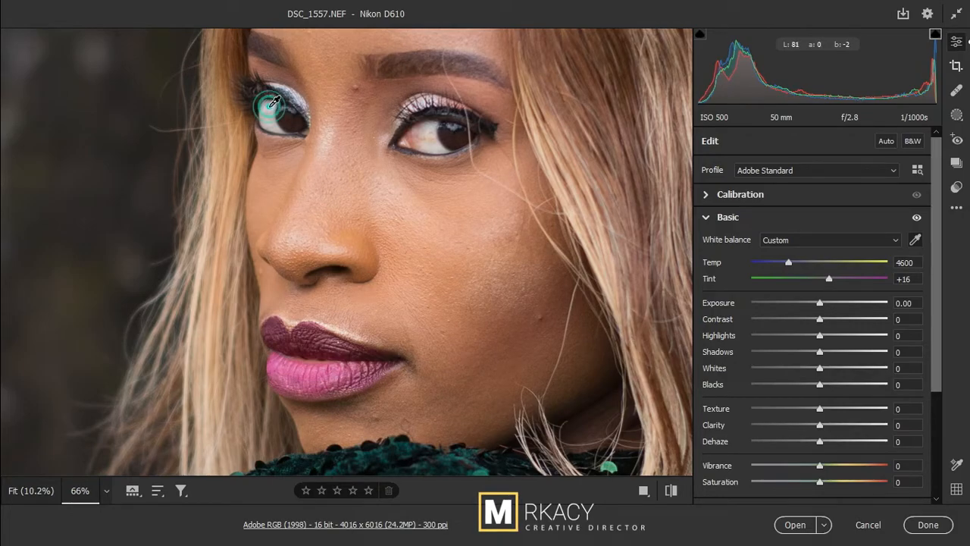
click(916, 240)
Step: Warm the photo by setting Temp to 5300 and check the whole picture
drag(395, 270, 298, 229)
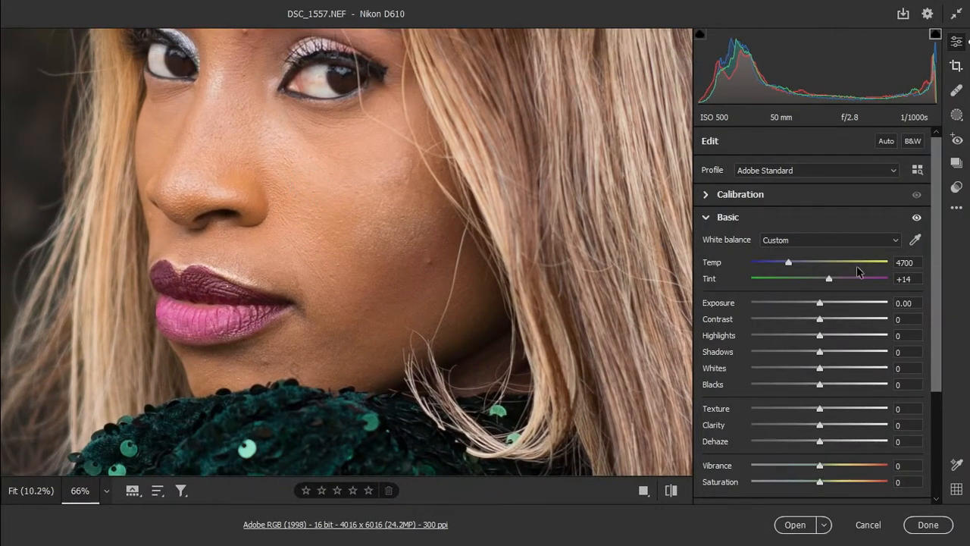
drag(789, 264, 794, 265)
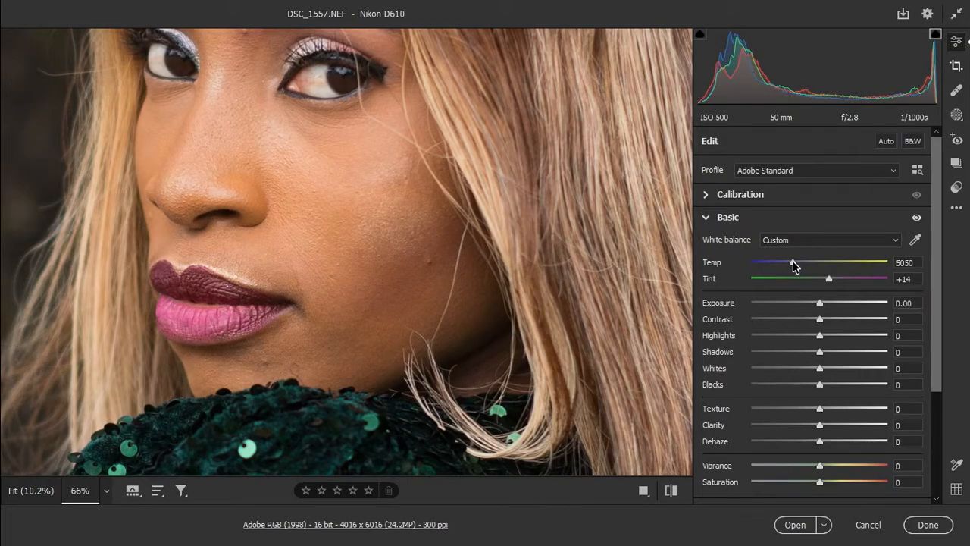
drag(795, 261, 797, 263)
click(338, 172)
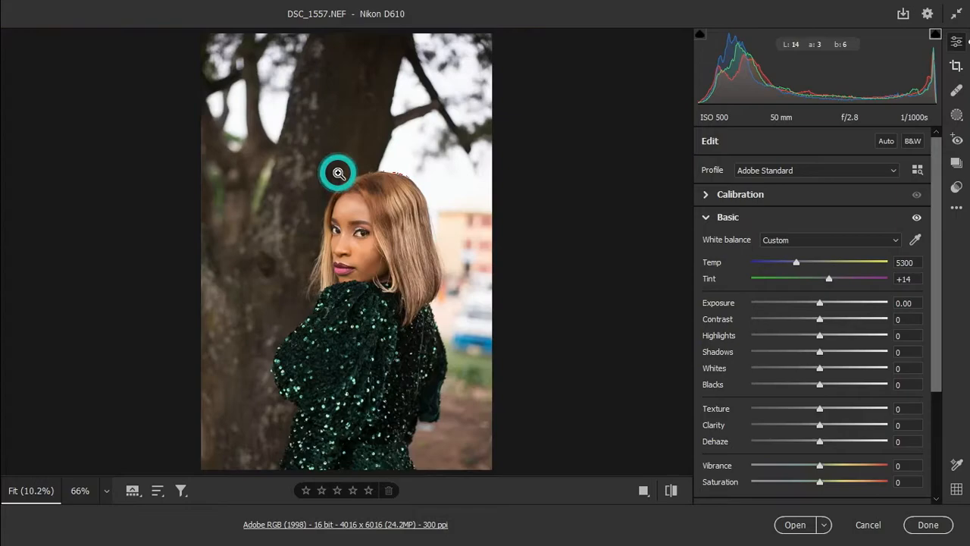
Step: Set Highlights to -51 and Whites to +47 while viewing the face up close
click(370, 267)
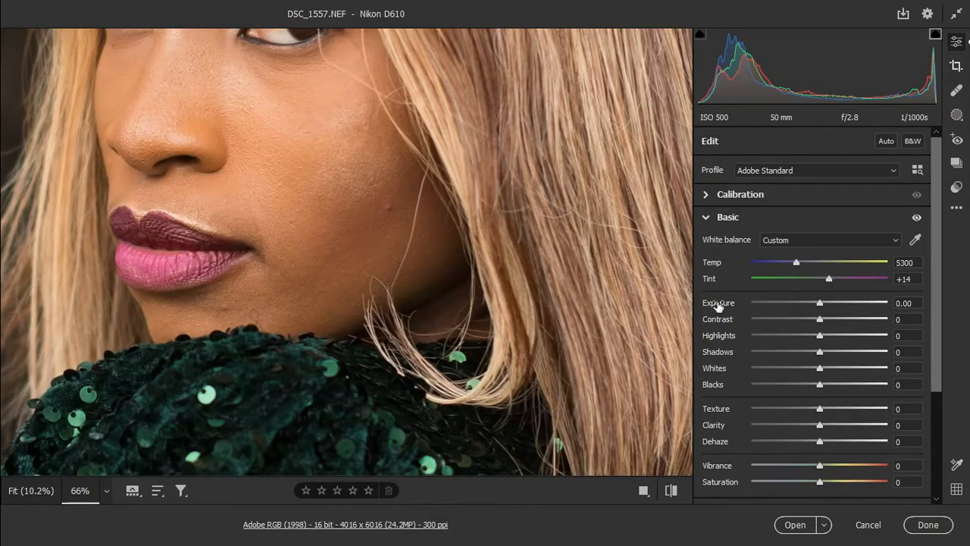
drag(389, 167, 464, 300)
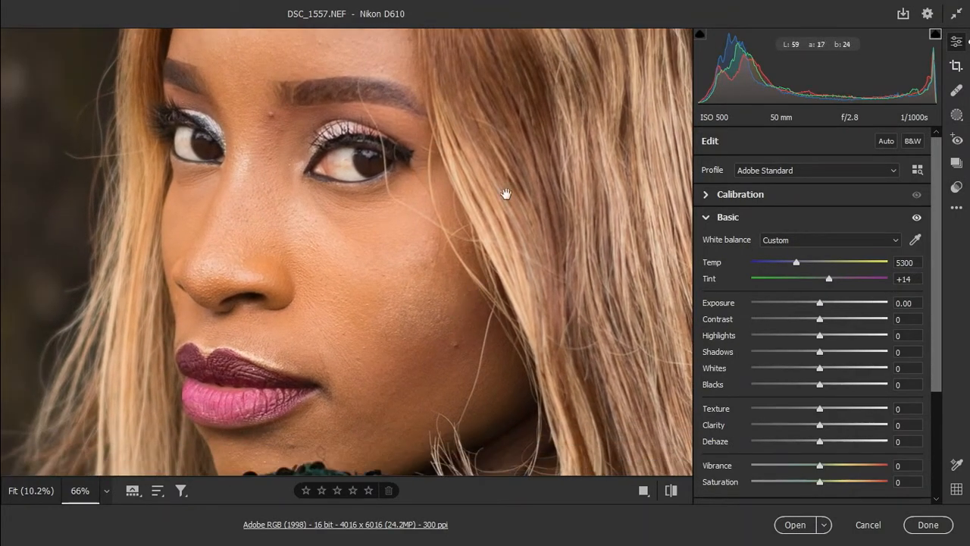
drag(820, 339, 662, 335)
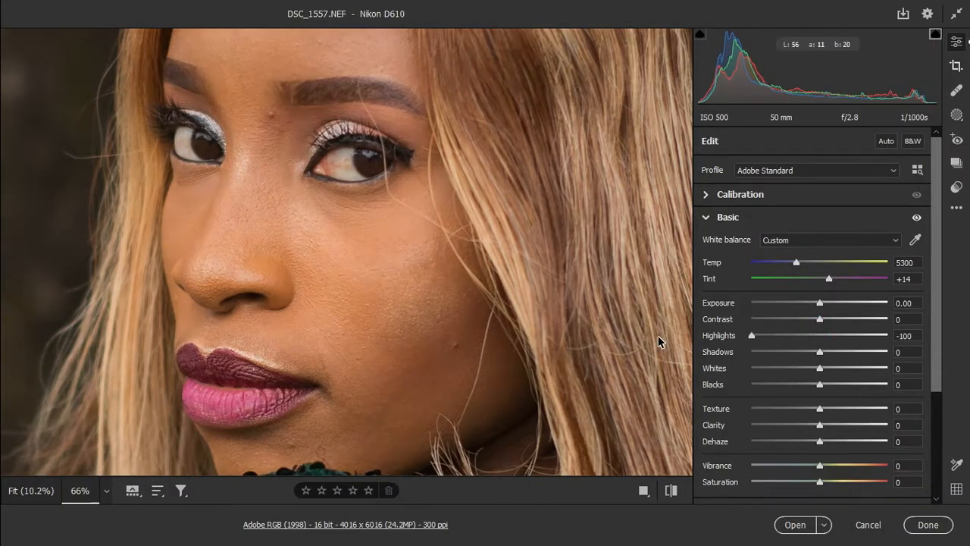
drag(754, 339, 783, 339)
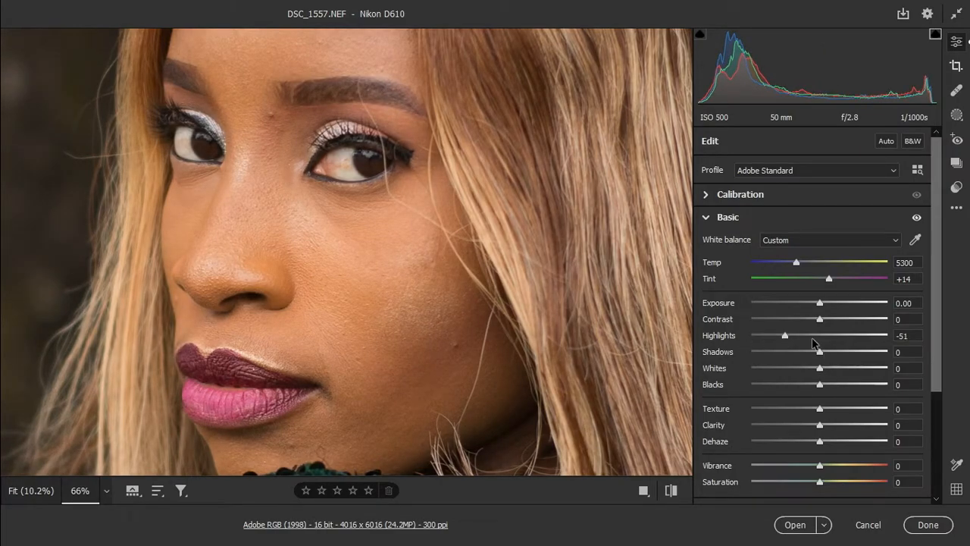
drag(821, 370, 849, 367)
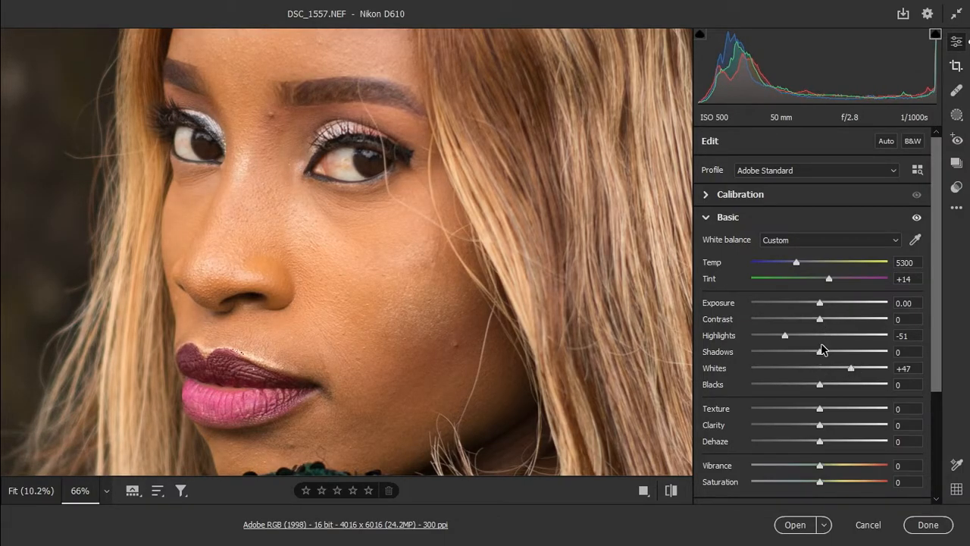
Step: Set Shadows to +43 and Blacks to -24, and check the effect on the whole picture
drag(819, 358, 849, 358)
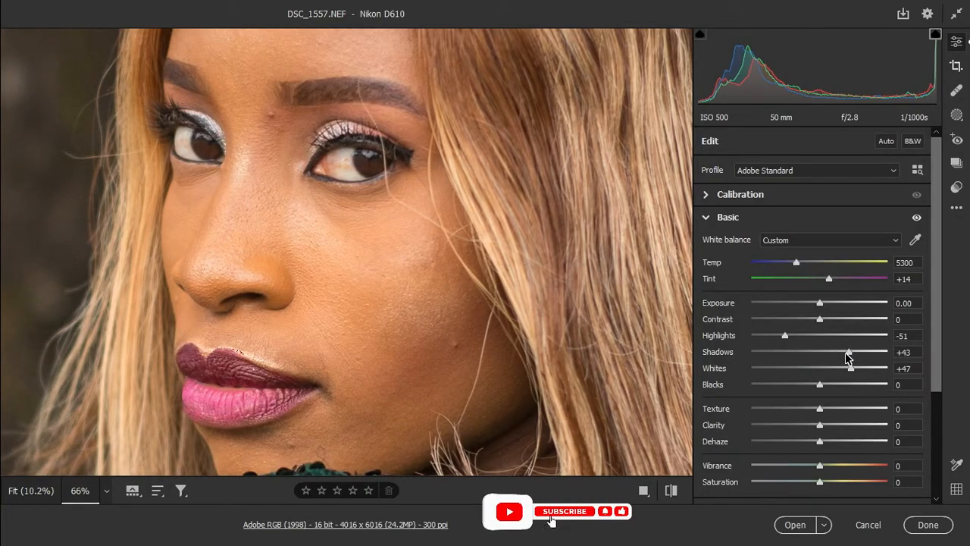
mouse_move(819, 387)
mouse_down()
mouse_move(793, 389)
mouse_move(803, 387)
mouse_up()
click(336, 255)
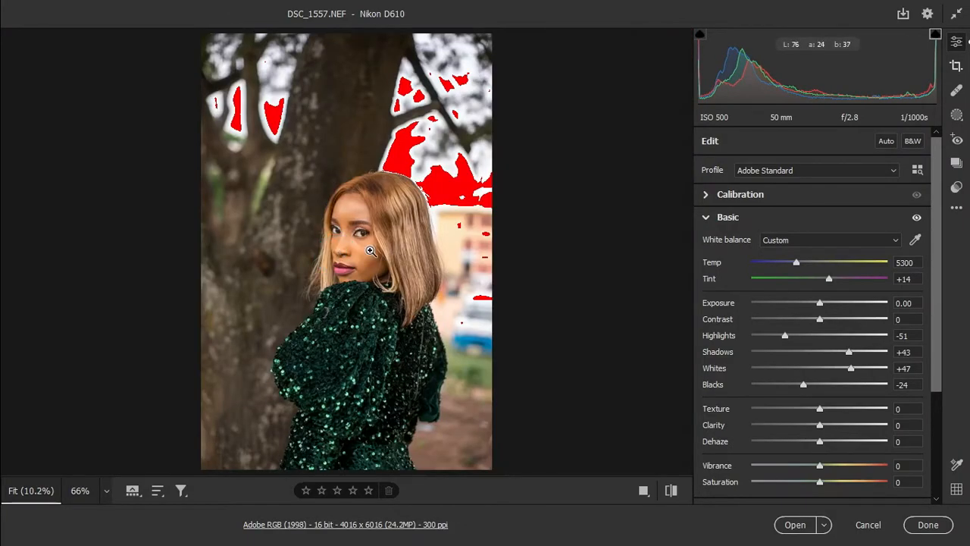
Step: Cool the skin tone slightly by setting Temp to 5150, judging it on the face and the full photo
click(370, 250)
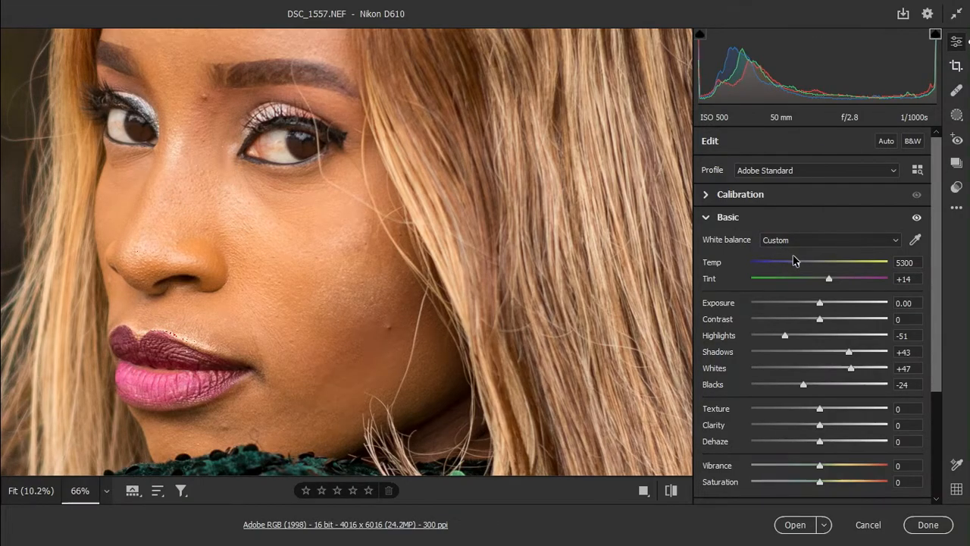
drag(796, 264, 793, 265)
click(408, 226)
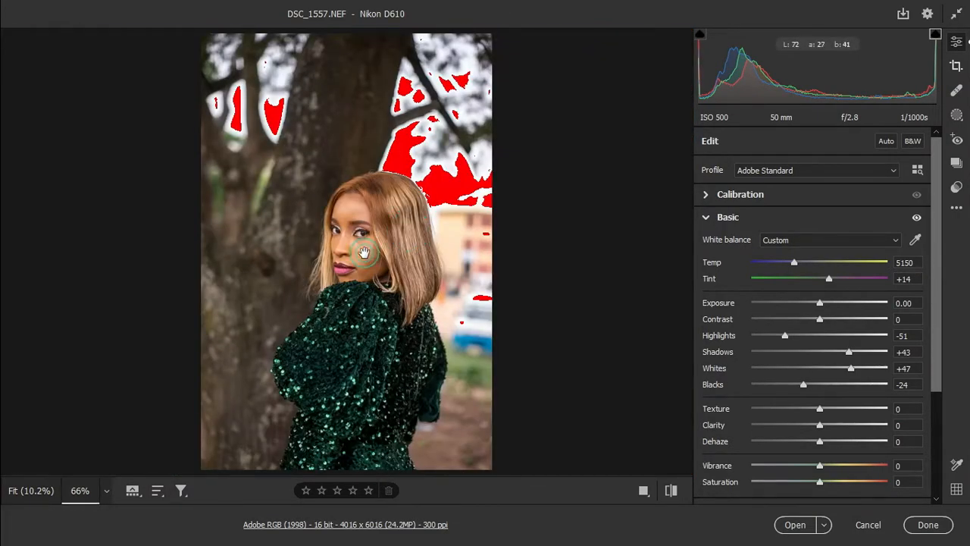
Step: Set Exposure to -0.05, Contrast to +2 and Dehaze to +9 while viewing the face up close
click(364, 252)
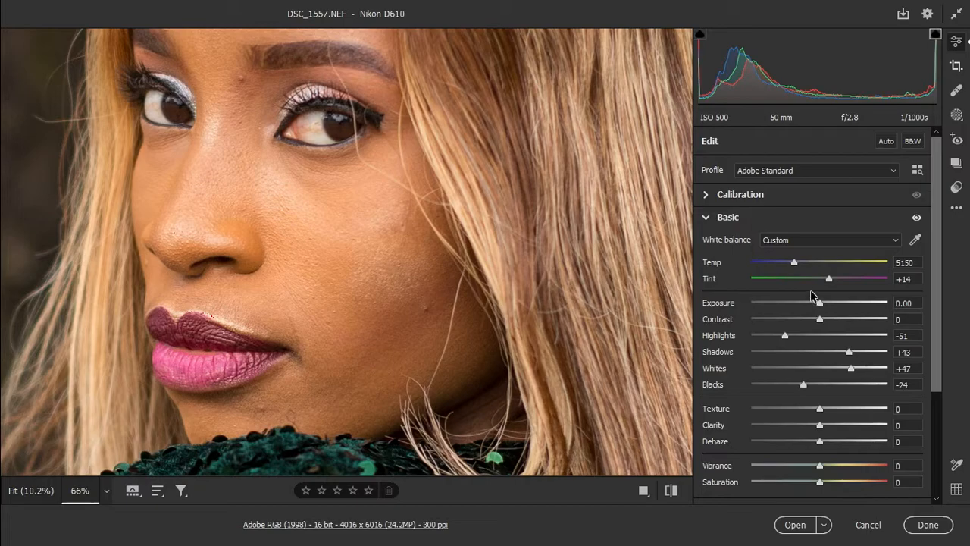
drag(820, 305, 822, 323)
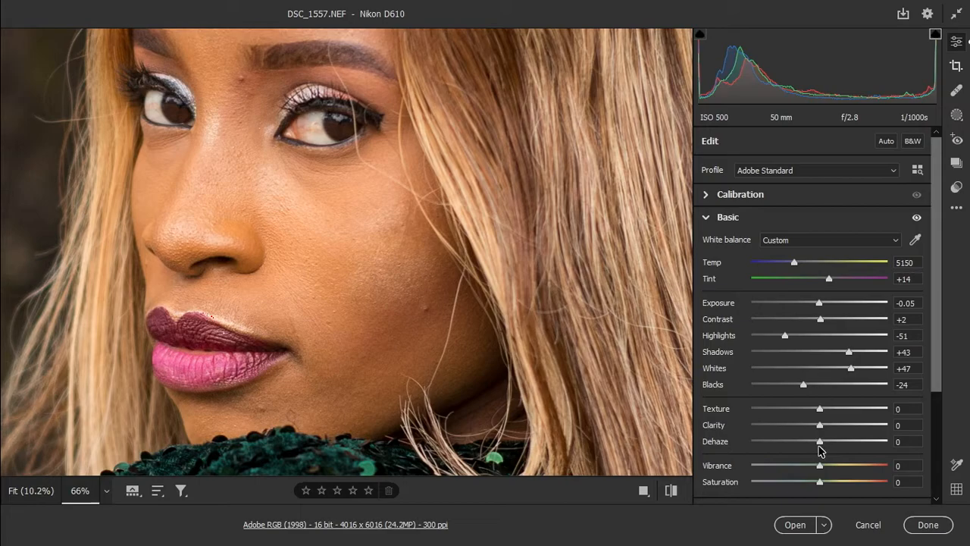
drag(820, 440, 825, 440)
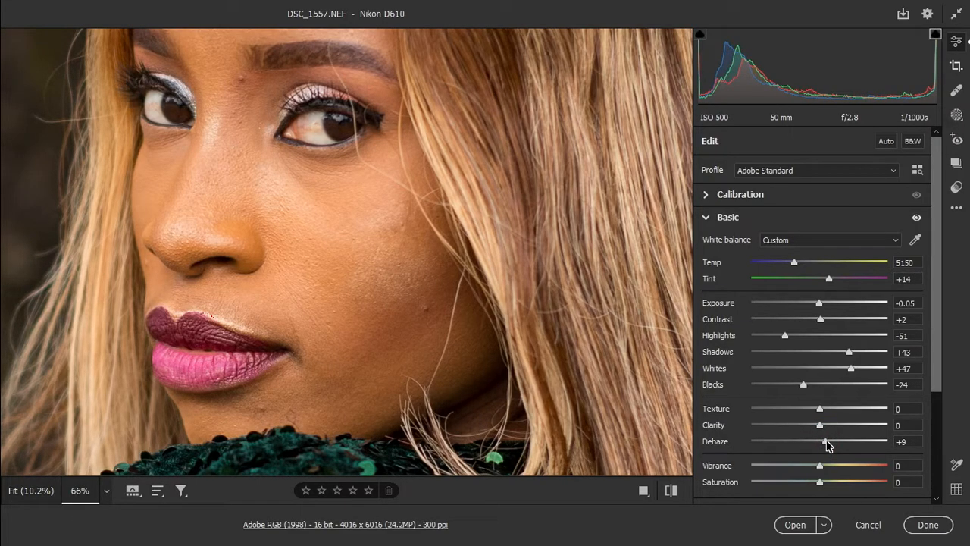
Step: Soften the skin by setting Clarity to -6 at 100% zoom, and check the whole picture
click(105, 496)
click(153, 343)
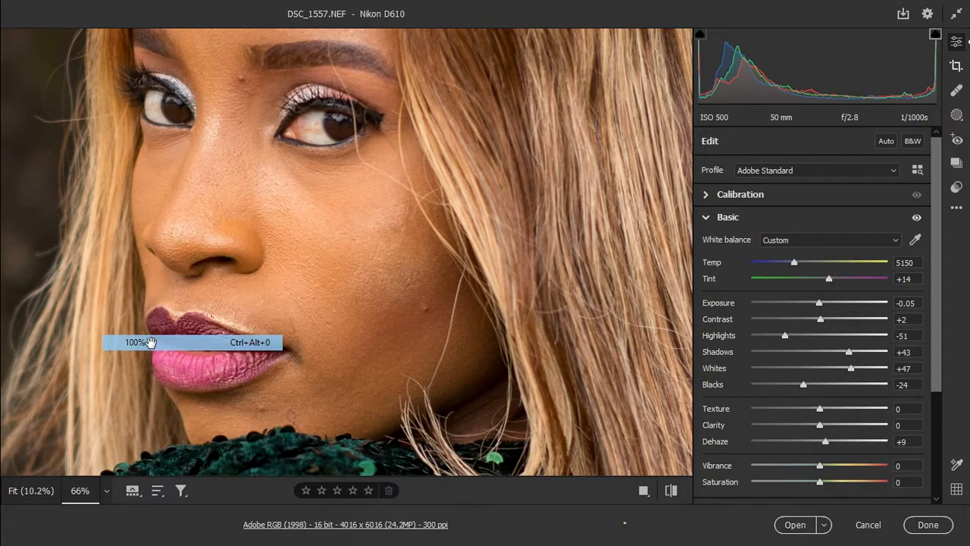
drag(318, 172, 308, 262)
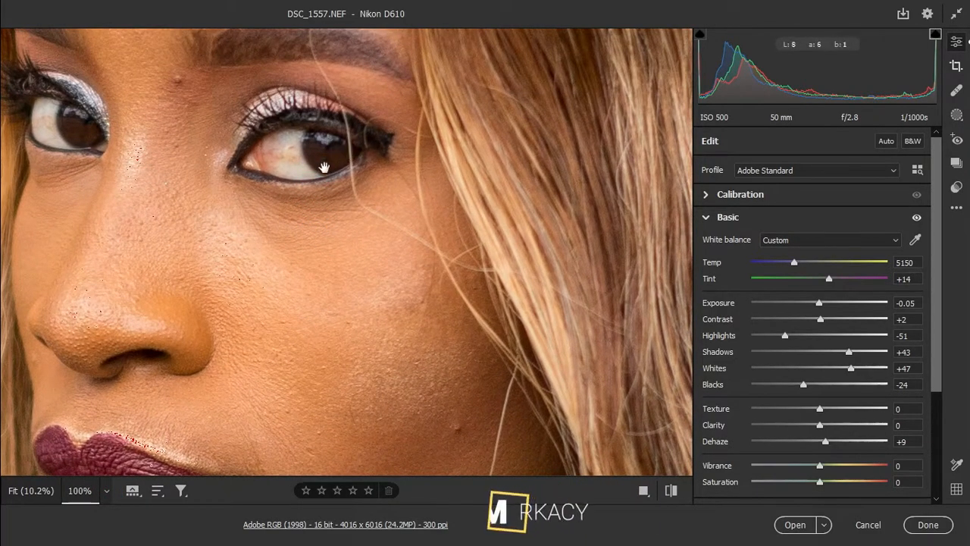
drag(816, 424, 815, 427)
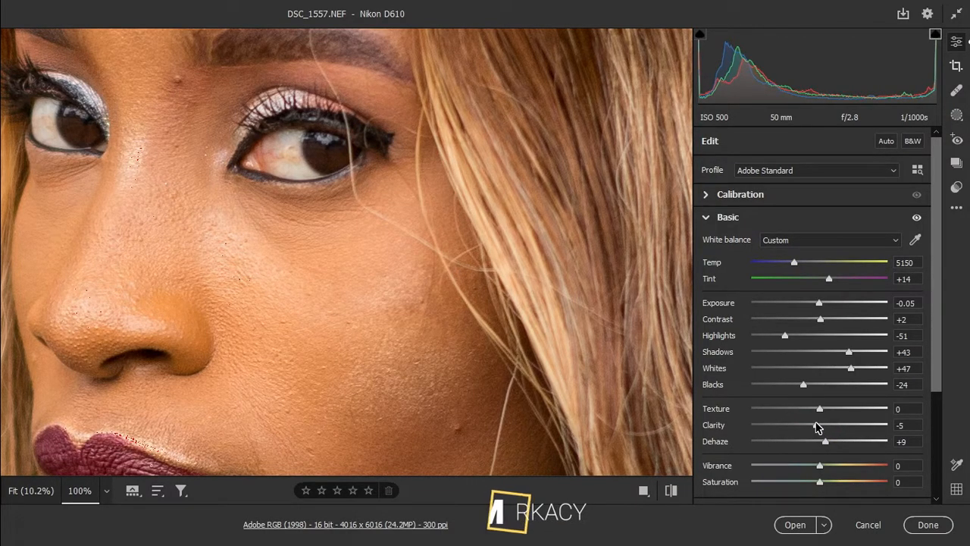
click(313, 195)
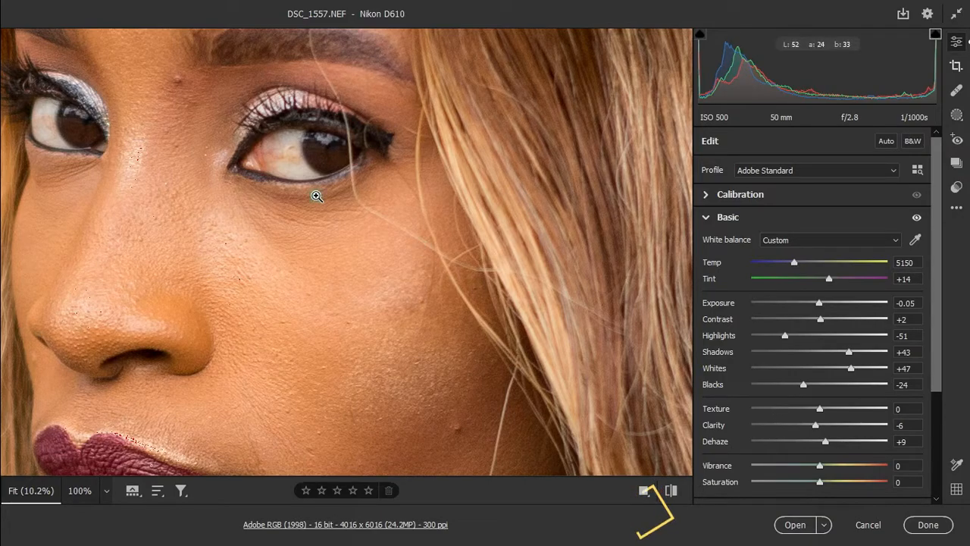
click(364, 246)
click(363, 247)
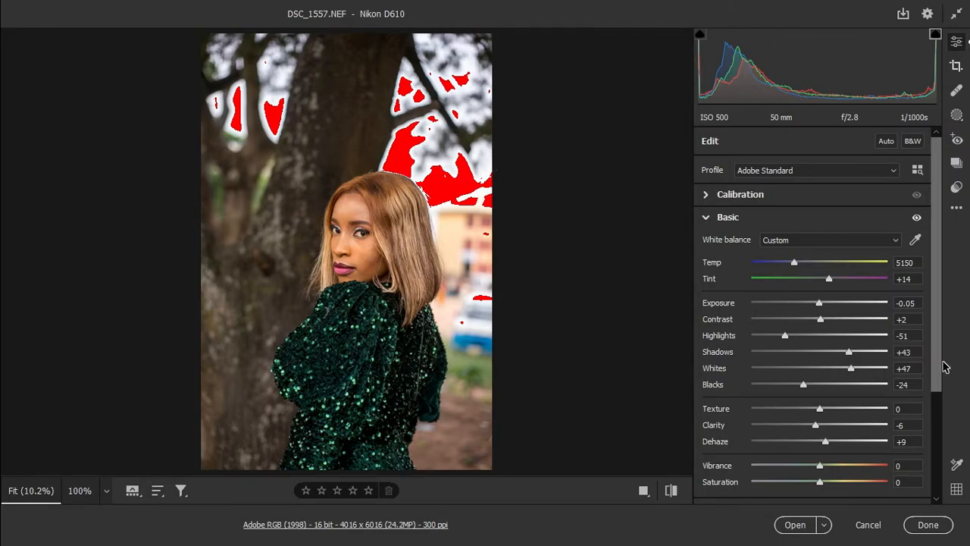
Step: Recover the bright areas with Whites at +25 and Highlights at -76, and raise Shadows to +45
drag(852, 371, 838, 371)
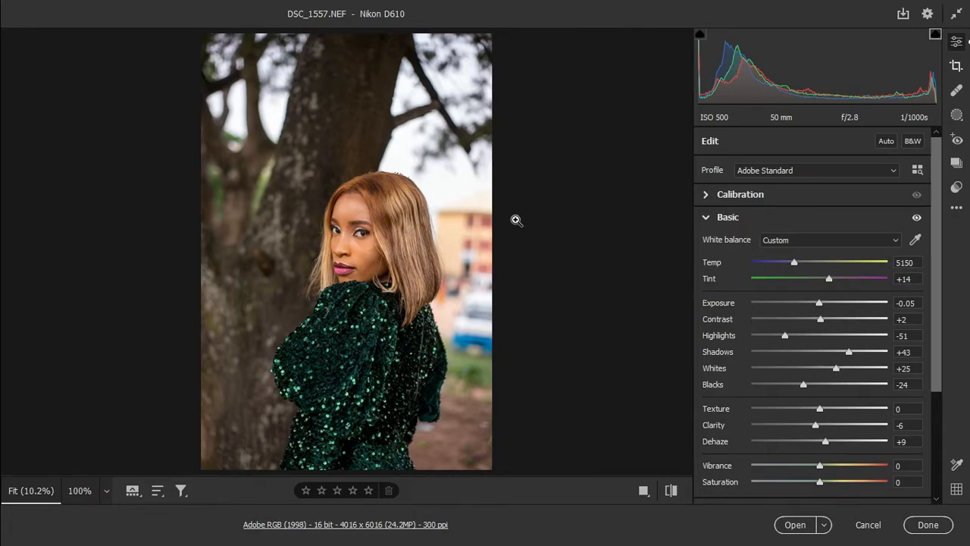
click(360, 248)
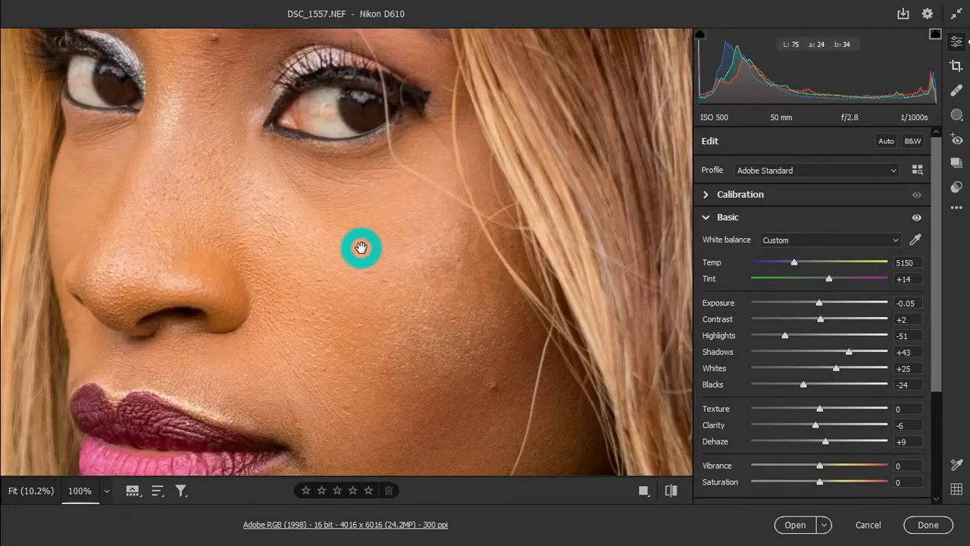
drag(786, 339, 769, 339)
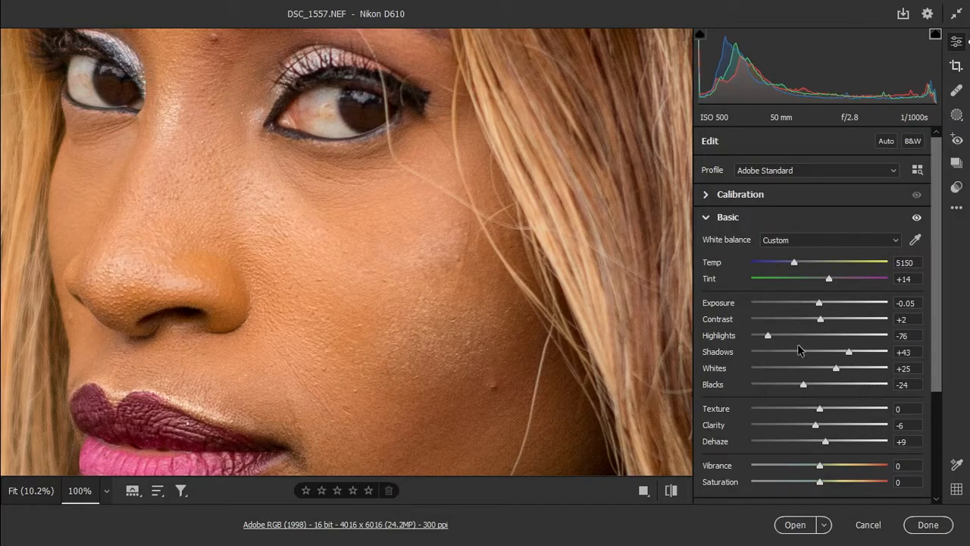
click(849, 352)
click(267, 225)
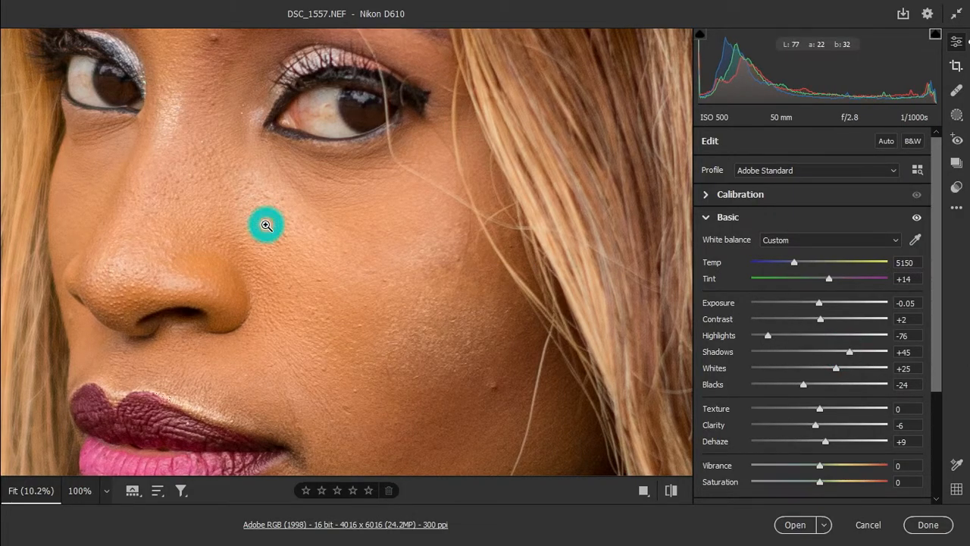
click(356, 255)
click(362, 239)
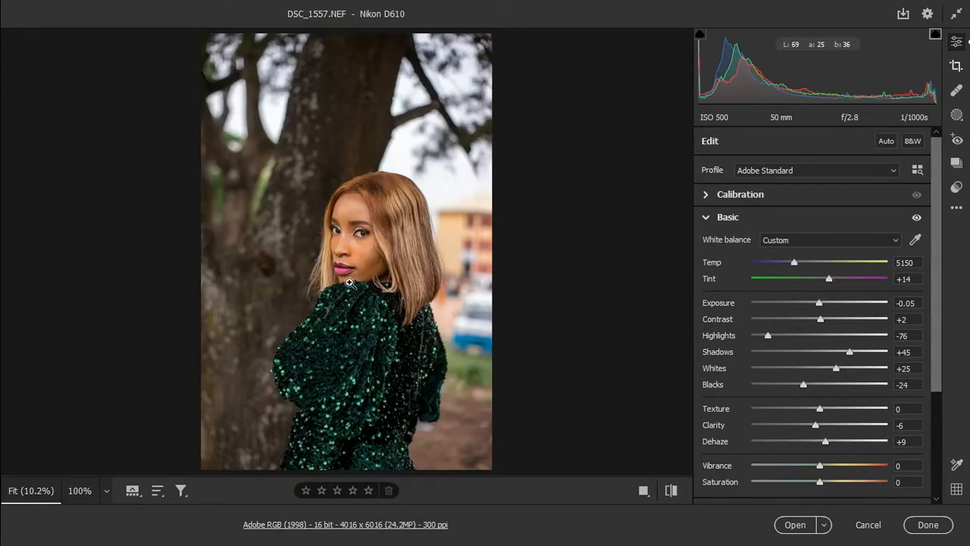
Step: Inspect the full photo and the lower face, and set Blacks to -18
scroll(397, 246, down, 5)
scroll(390, 198, up, 6)
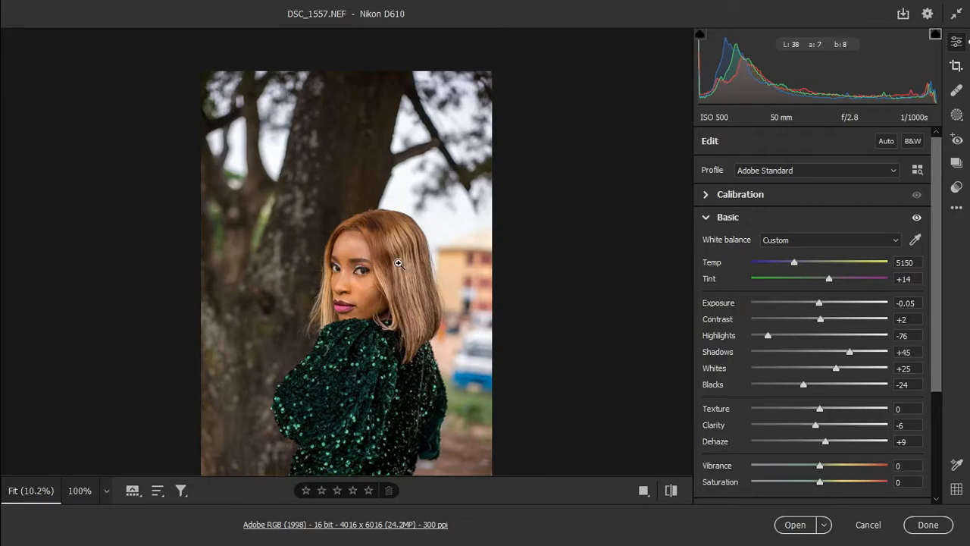
scroll(398, 263, down, 5)
click(365, 126)
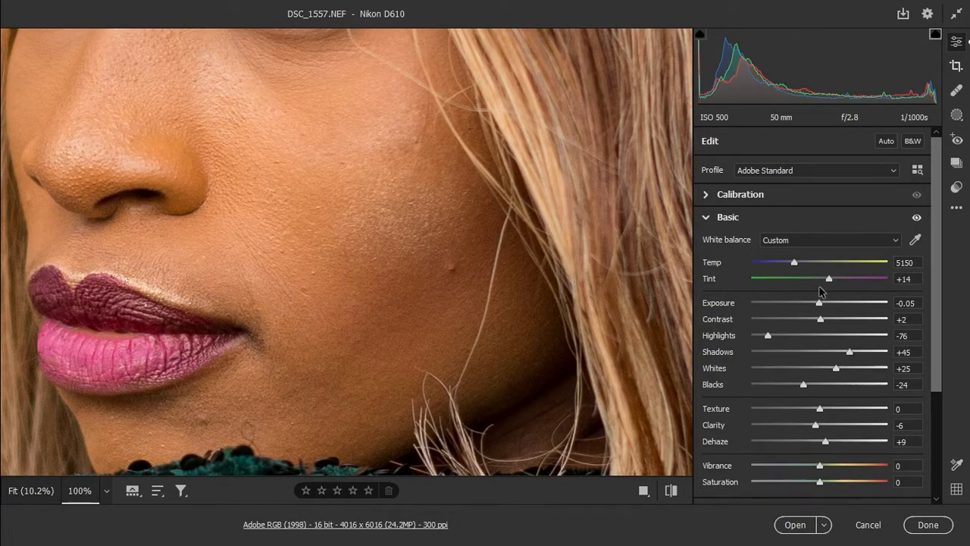
scroll(818, 290, down, 3)
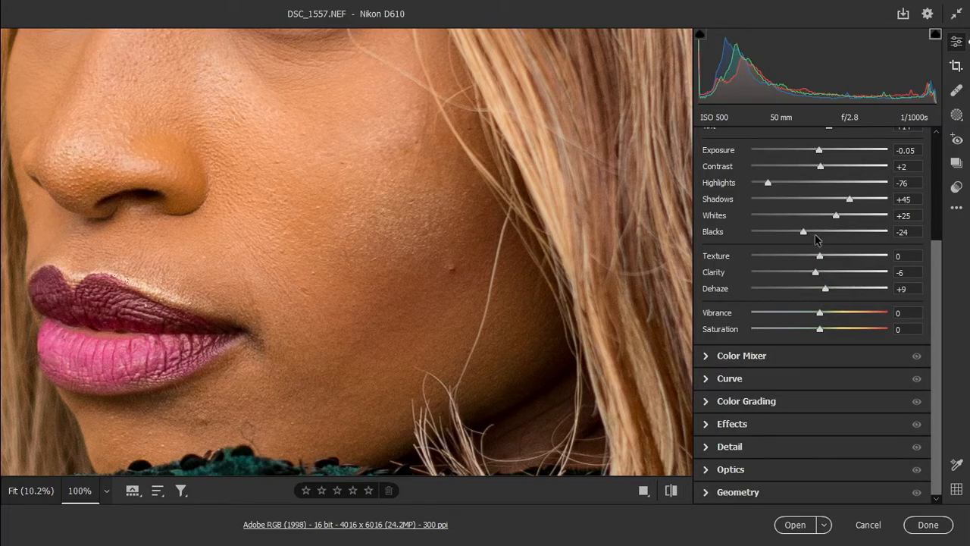
drag(805, 234, 809, 233)
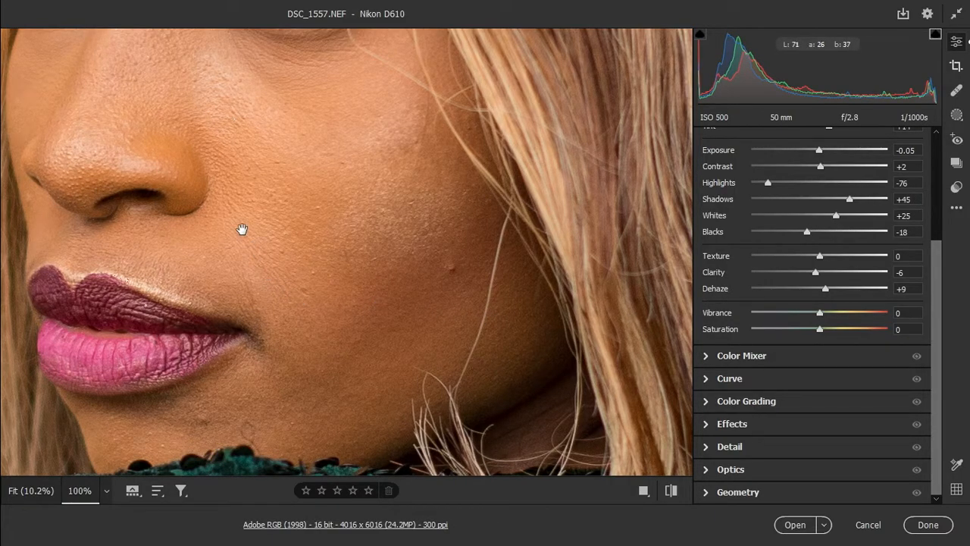
Step: Set Vibrance to +20 and Saturation to -5, judging the colors on the face and the full photo
drag(310, 167, 309, 323)
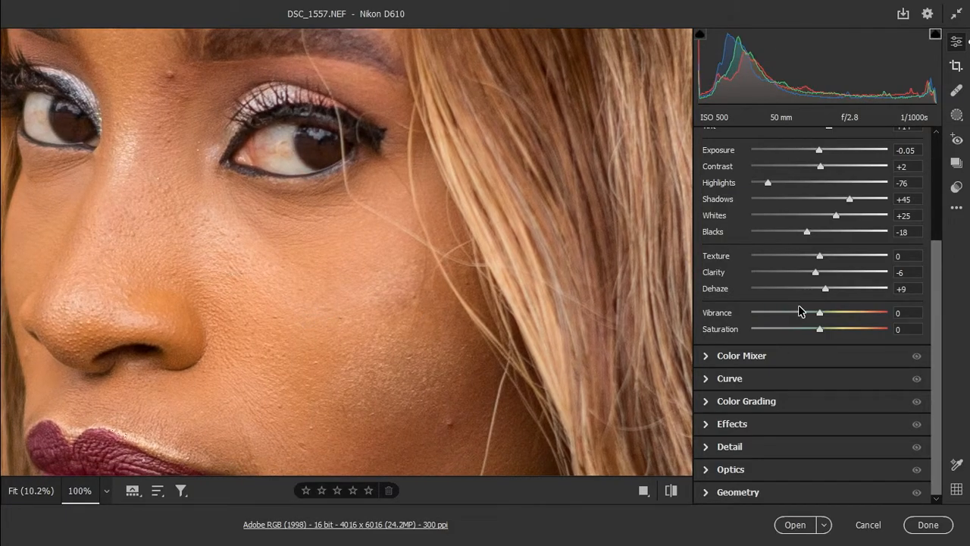
drag(821, 316, 828, 317)
drag(834, 312, 836, 313)
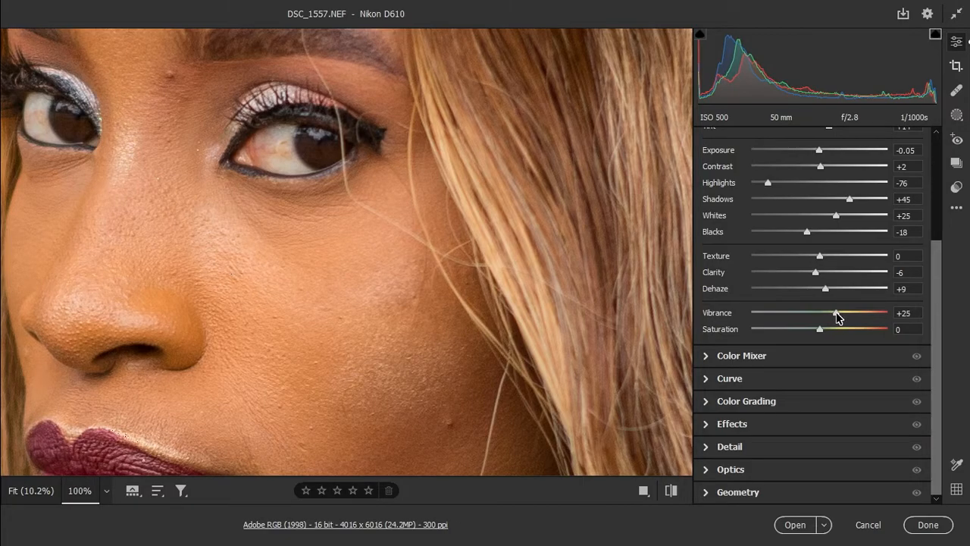
click(328, 244)
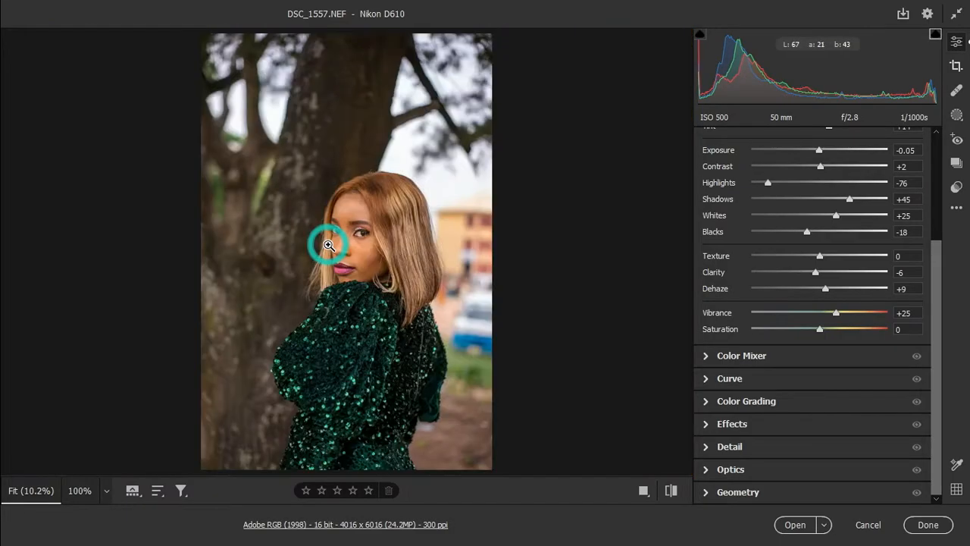
click(370, 242)
drag(348, 269, 394, 205)
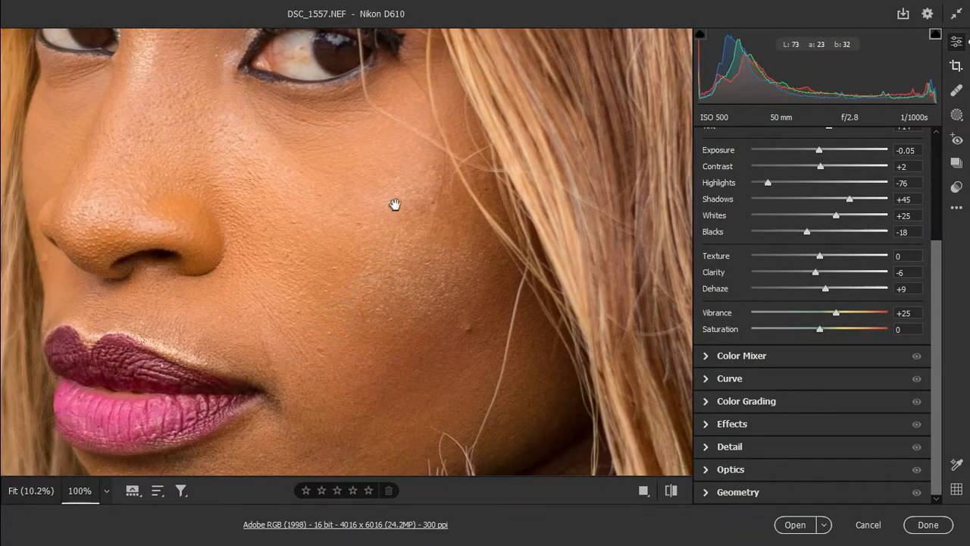
drag(332, 161, 368, 245)
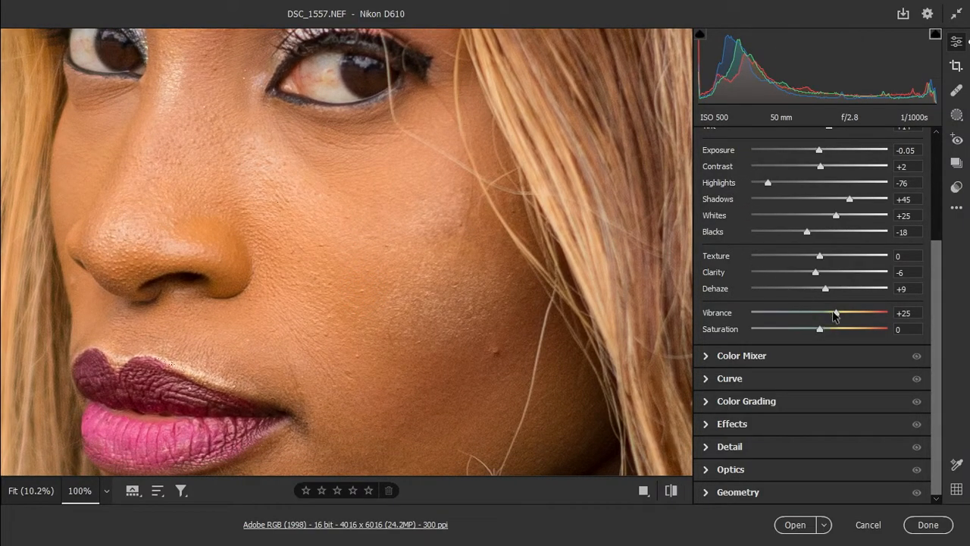
mouse_move(836, 316)
mouse_down()
mouse_move(814, 334)
mouse_move(833, 313)
mouse_up()
click(395, 207)
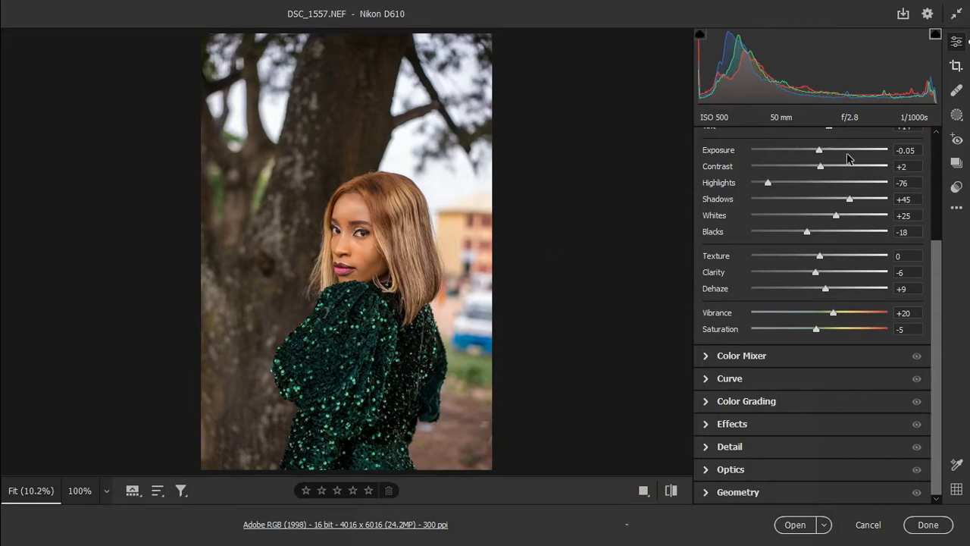
Step: Compare the face at 100% zoom with and without the Basic adjustments, leaving them switched on
scroll(730, 225, up, 3)
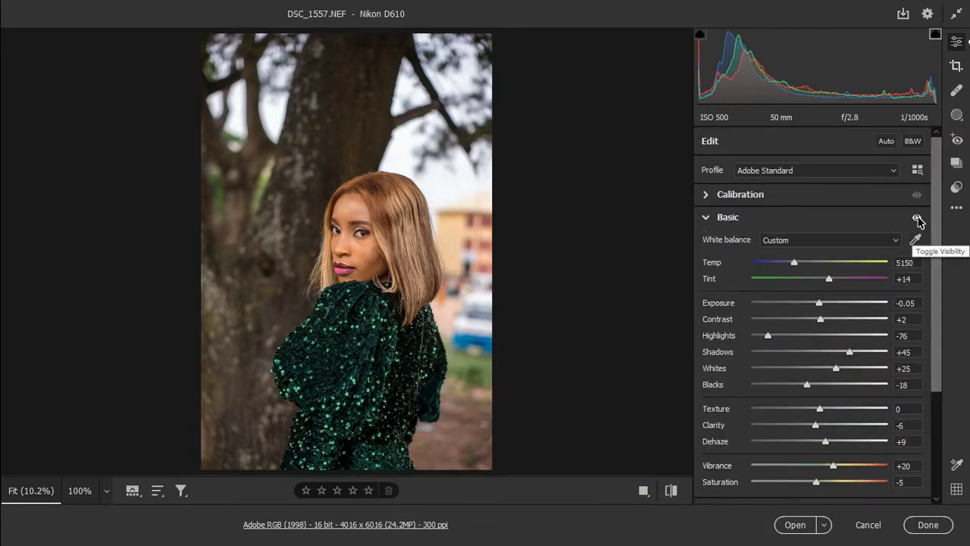
click(367, 246)
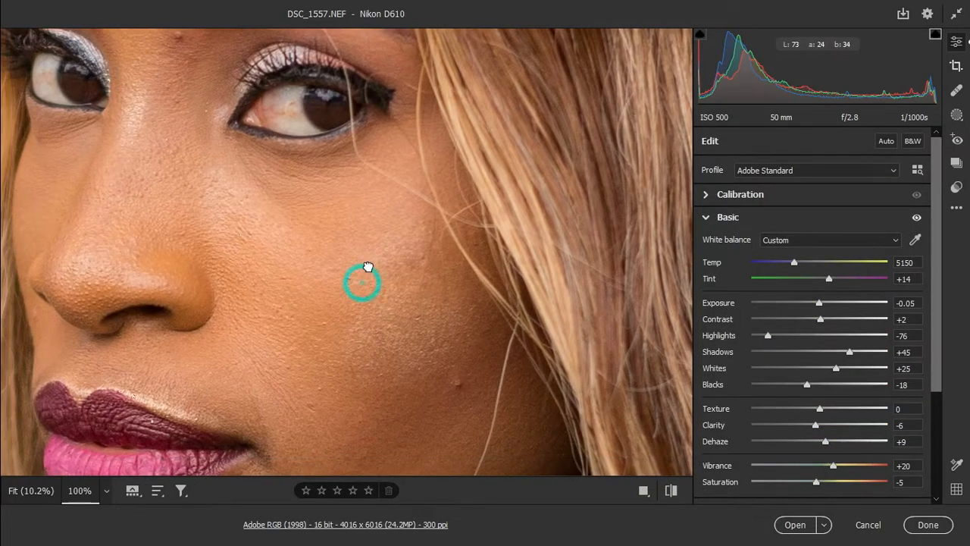
click(916, 218)
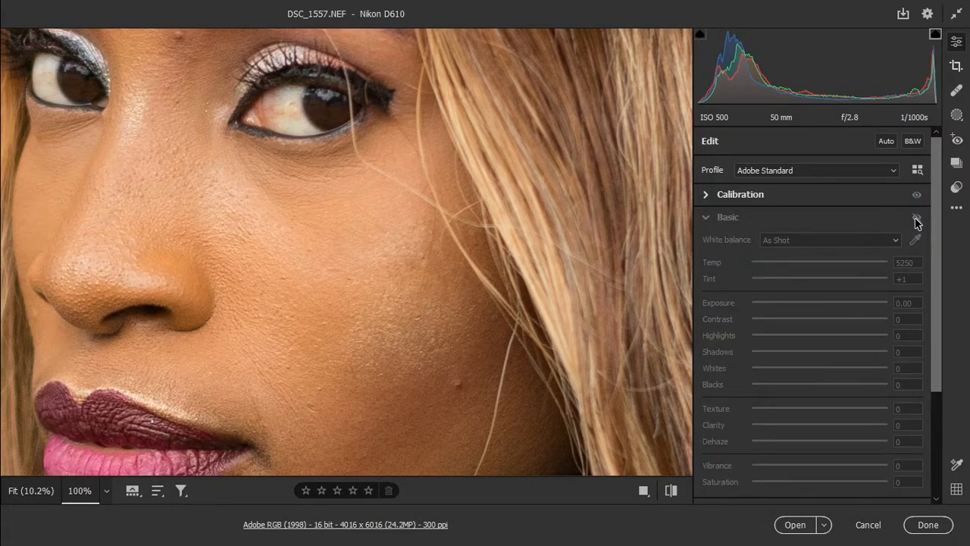
click(916, 218)
click(917, 219)
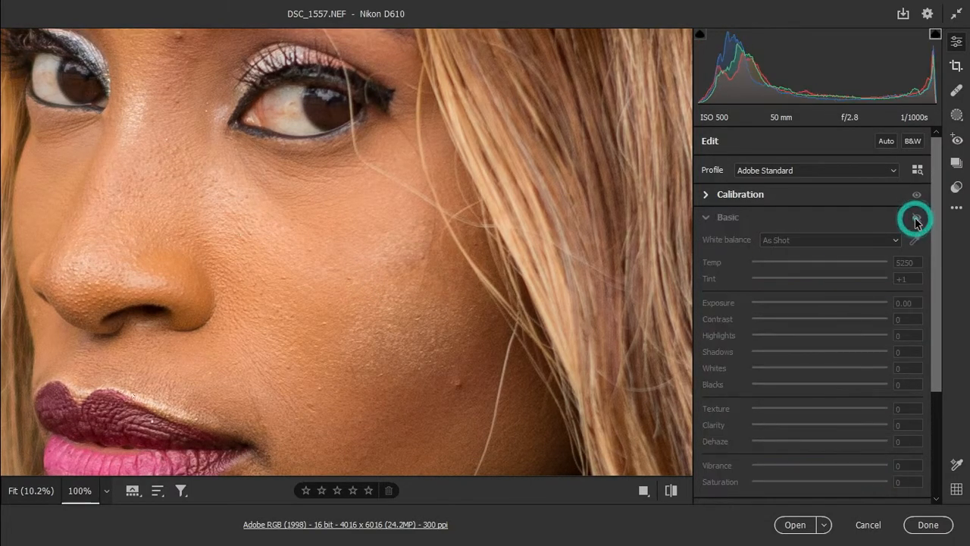
click(917, 218)
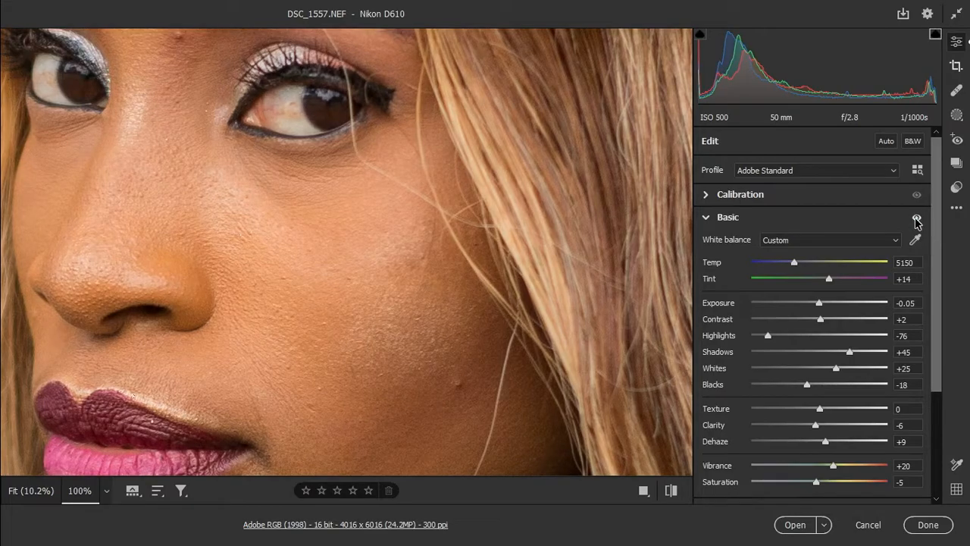
click(917, 218)
click(917, 218)
Step: Compare the portrait at 33% zoom with and without the Basic adjustments, leaving them switched on
click(106, 491)
click(165, 290)
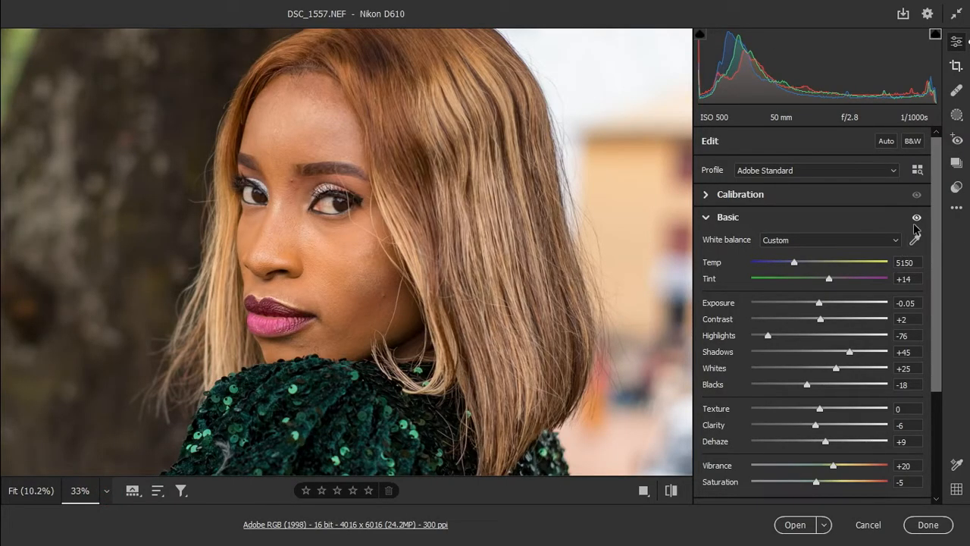
click(916, 219)
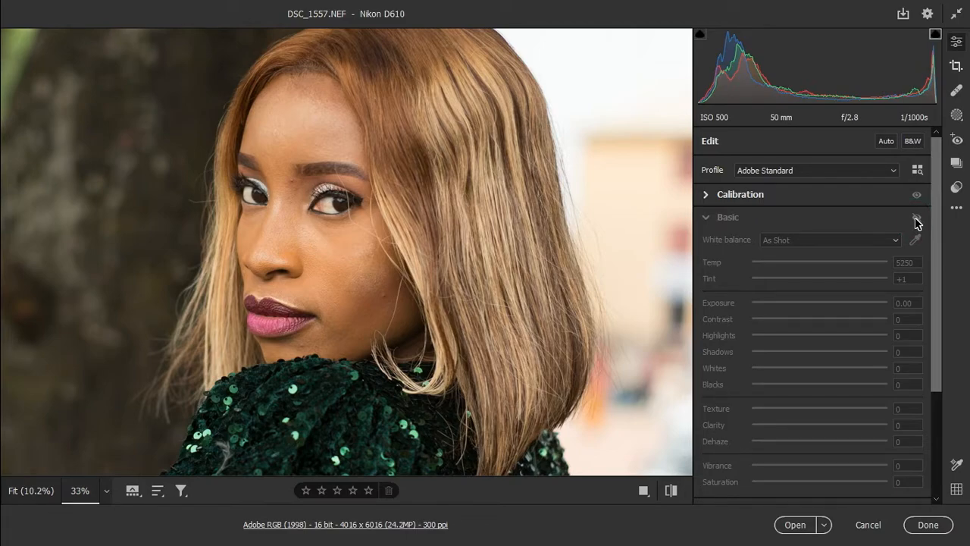
click(917, 219)
click(917, 219)
click(917, 218)
click(917, 219)
click(916, 219)
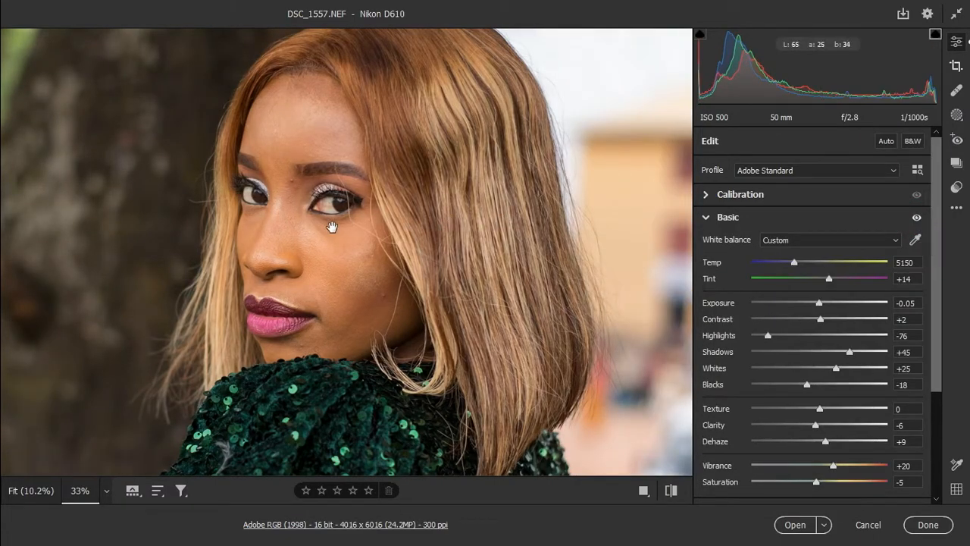
Step: Examine the face at 50% zoom and review the Basic adjustment settings
click(332, 228)
click(364, 245)
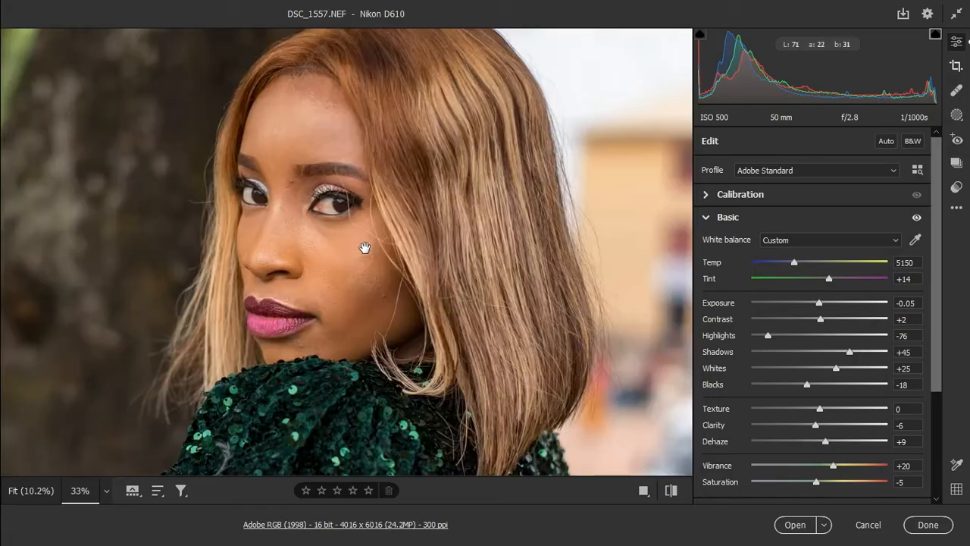
click(106, 490)
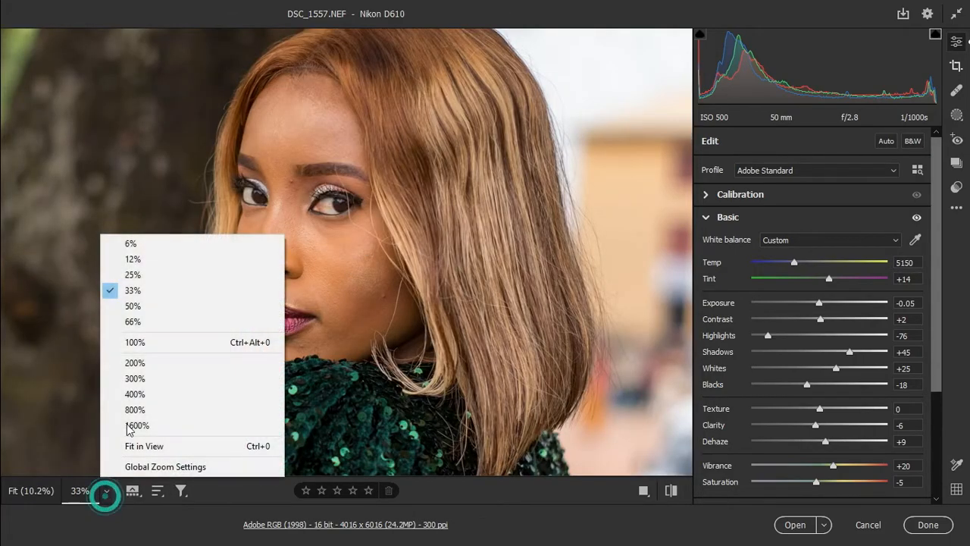
click(149, 305)
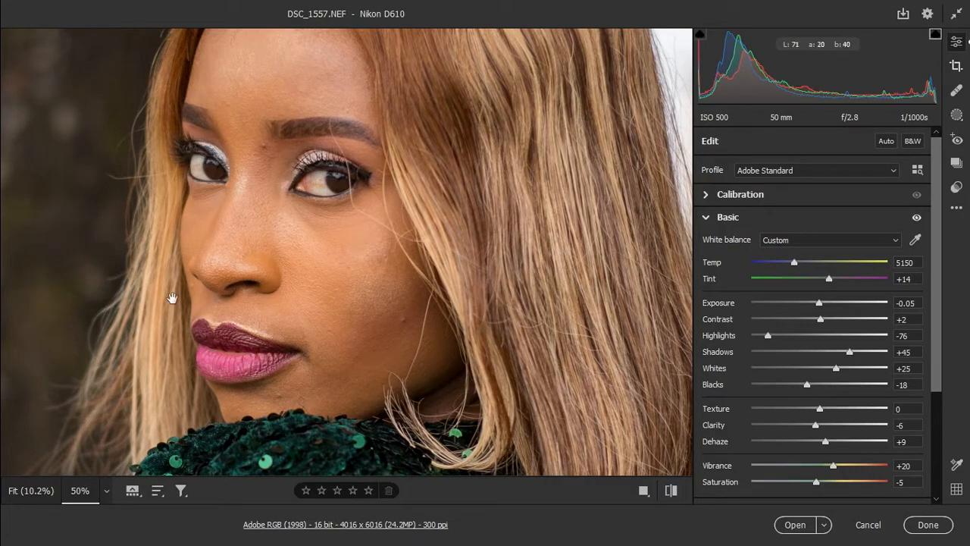
drag(346, 238, 340, 252)
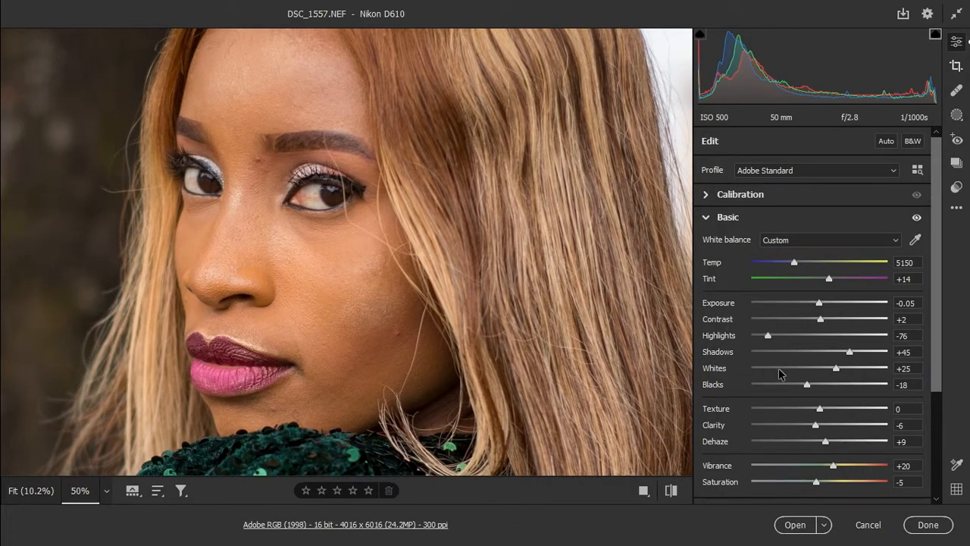
scroll(853, 375, down, 3)
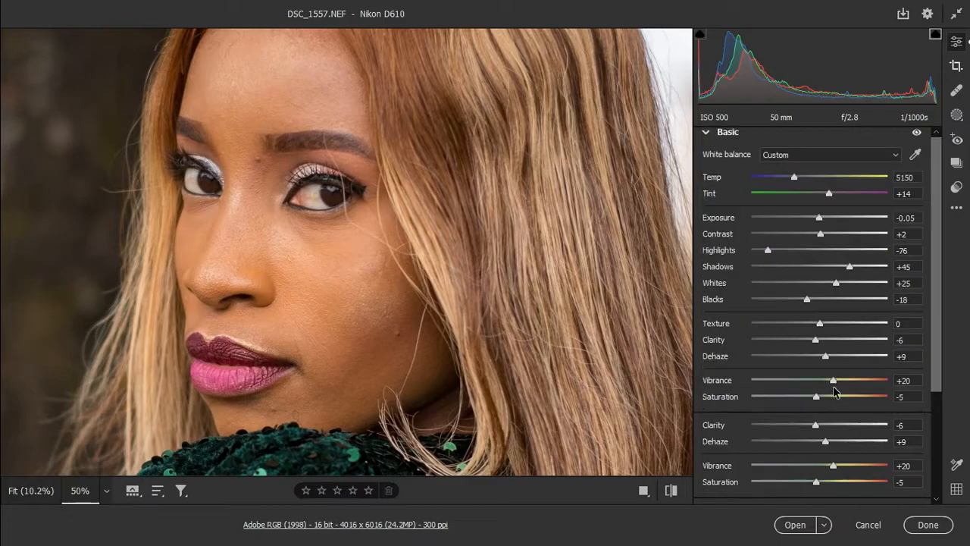
scroll(848, 279, up, 2)
scroll(847, 279, up, 2)
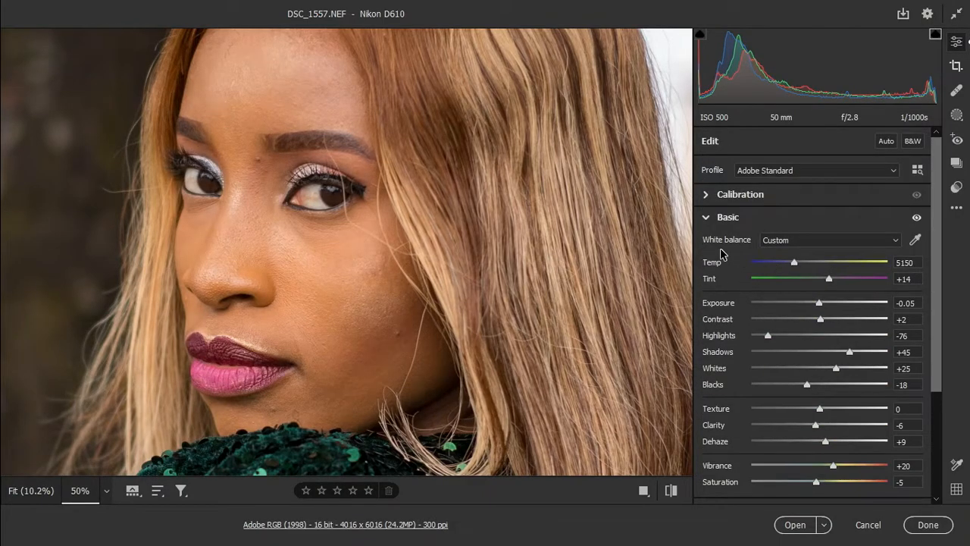
Step: Open the Calibration settings in place of Basic and examine the cheek and eyes at 100% zoom
click(707, 220)
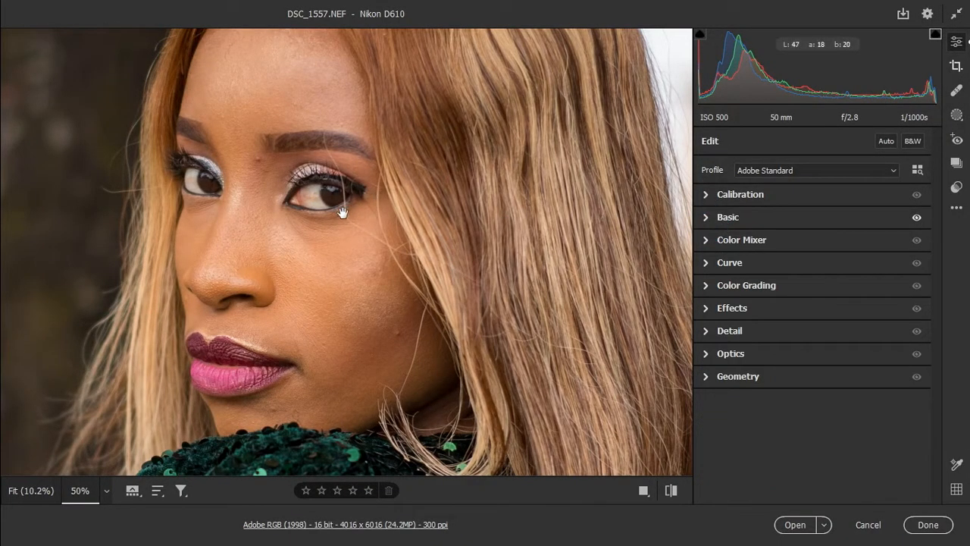
click(707, 195)
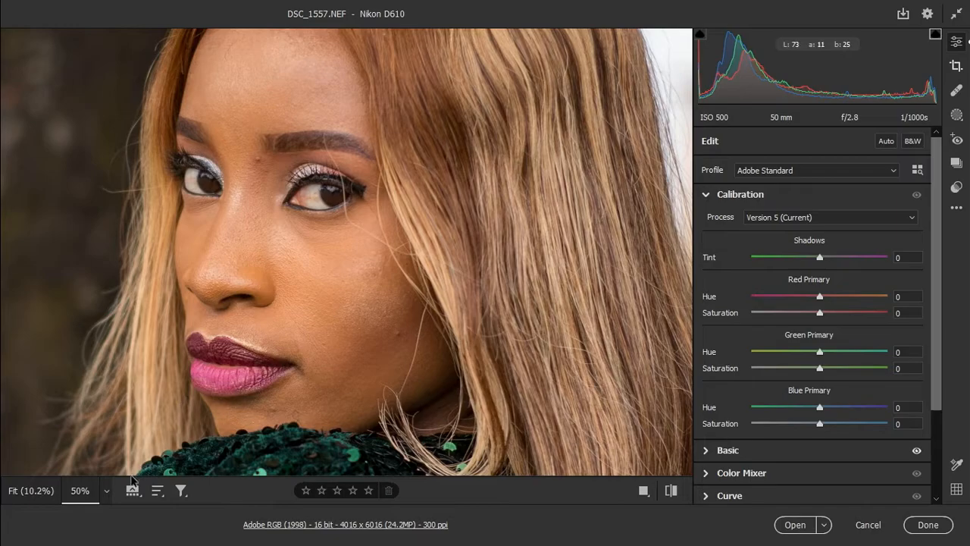
click(107, 491)
click(163, 345)
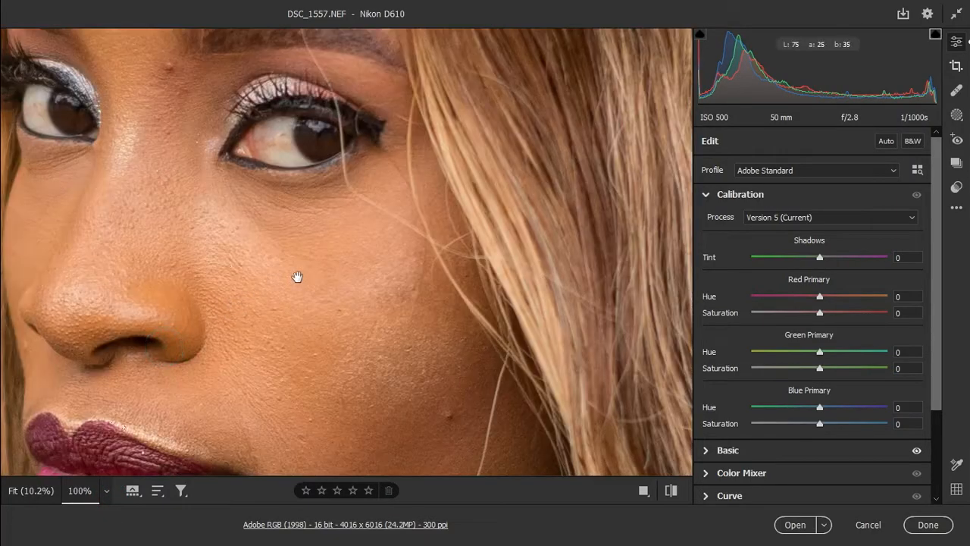
drag(357, 257, 386, 263)
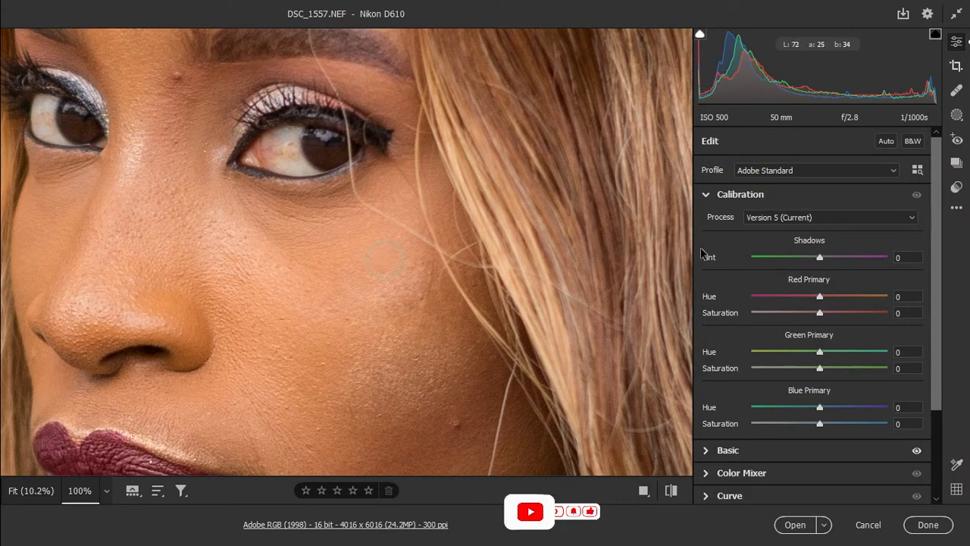
Step: Create a snapshot of the current edit under the suggested name
click(957, 163)
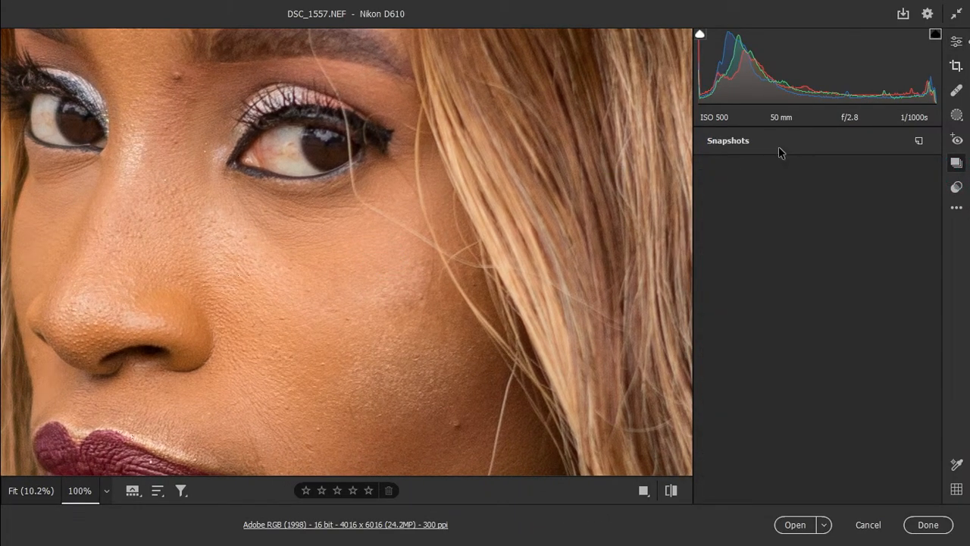
click(918, 141)
click(603, 185)
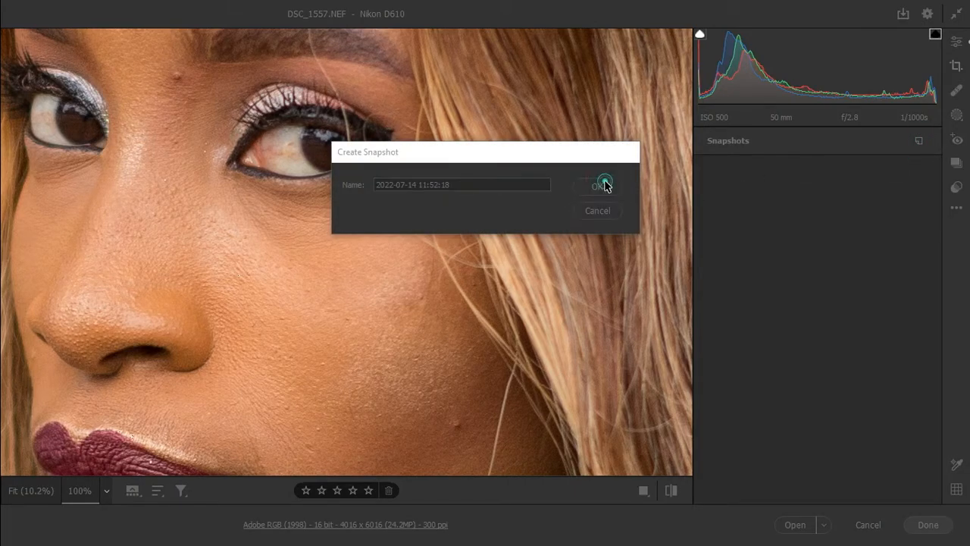
Step: In the Calibration settings, set the Red Primary Hue to -11 and Saturation to +11
click(957, 41)
drag(820, 297, 837, 318)
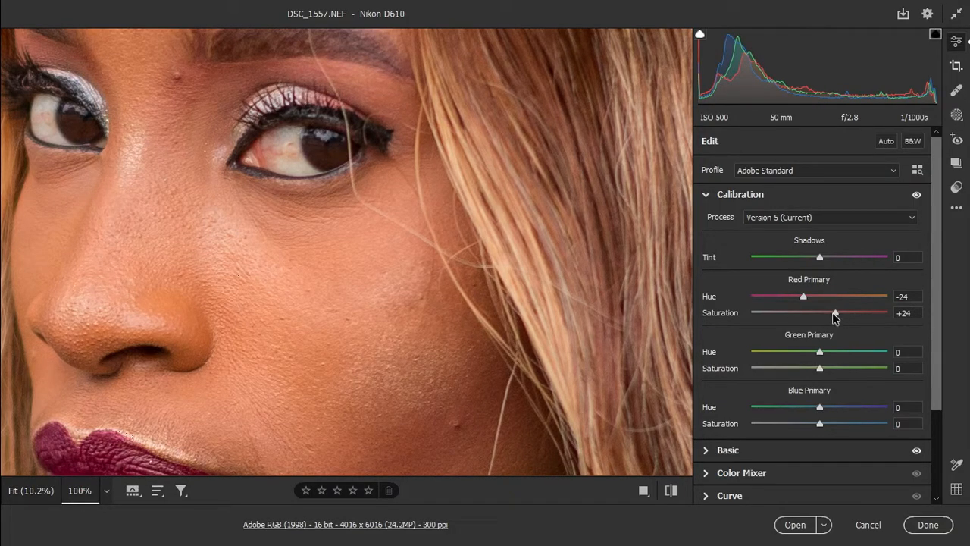
drag(842, 314, 815, 298)
drag(837, 317, 805, 300)
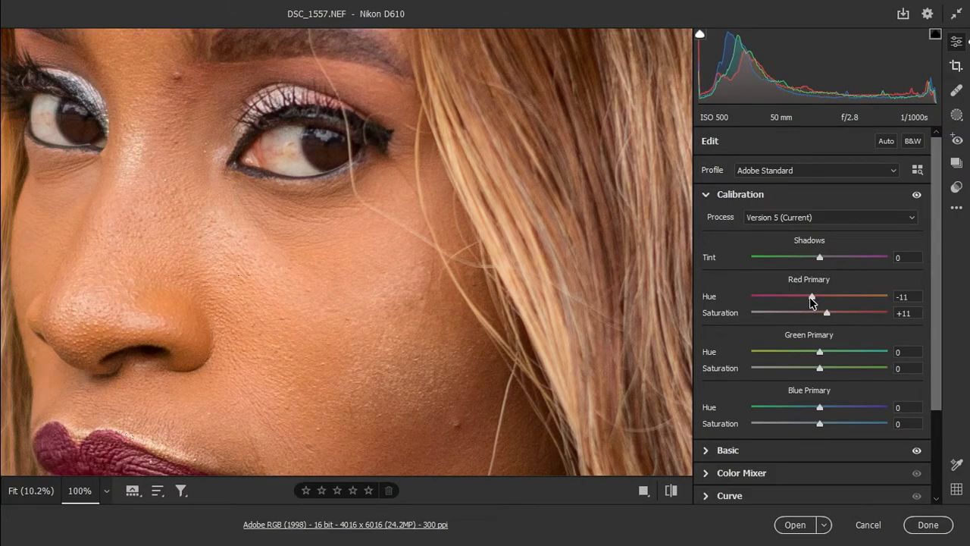
Step: Compare the skin at 100% zoom with and without the Red Primary calibration, leaving it switched on
click(916, 196)
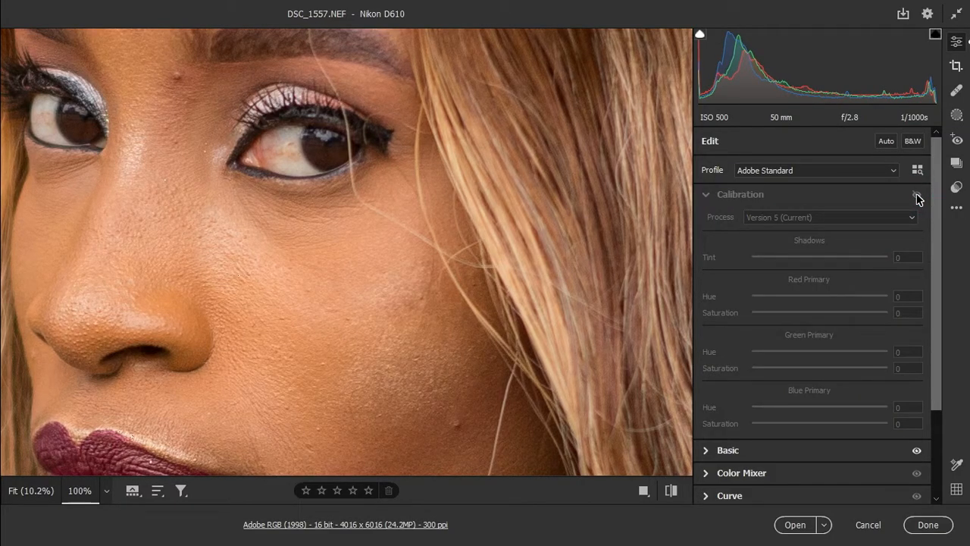
click(917, 196)
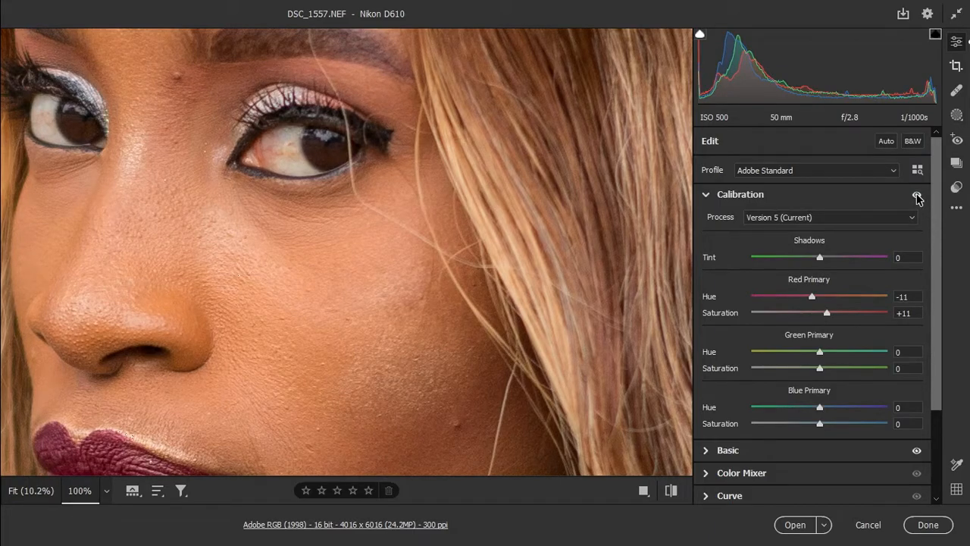
click(917, 196)
click(917, 196)
Step: Refine the Red Primary Hue to -12, and set the Blue Primary Hue to +14 and Saturation to -17
drag(811, 299, 809, 301)
drag(819, 409, 839, 408)
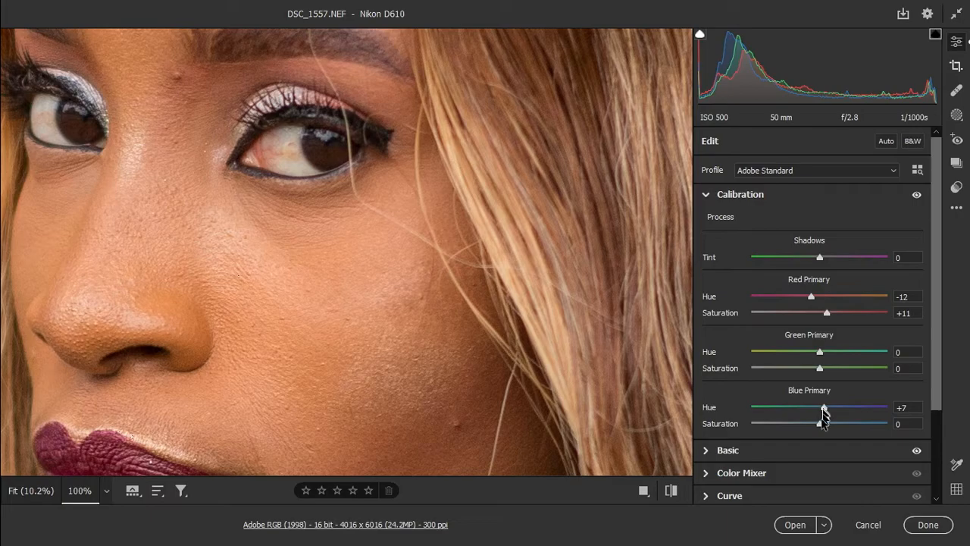
drag(819, 423, 807, 426)
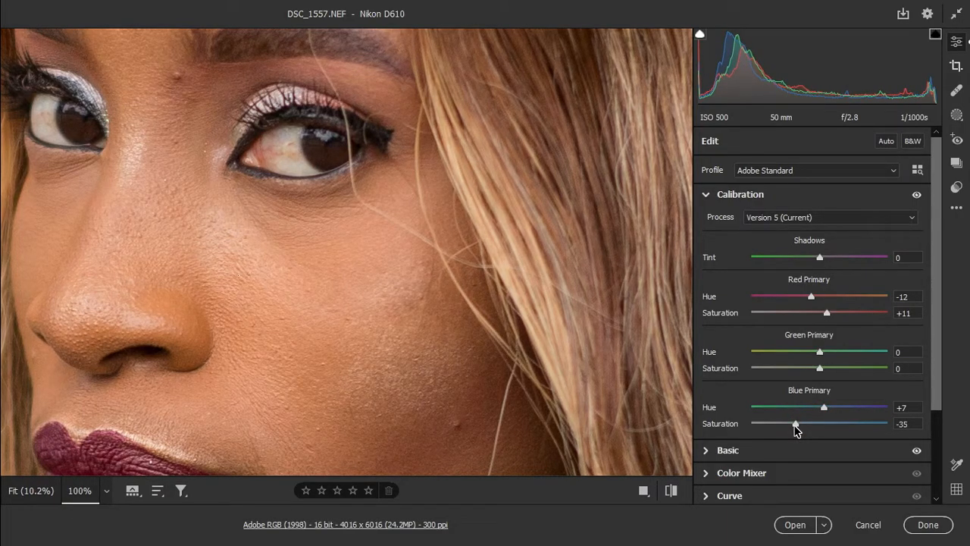
drag(796, 429, 806, 430)
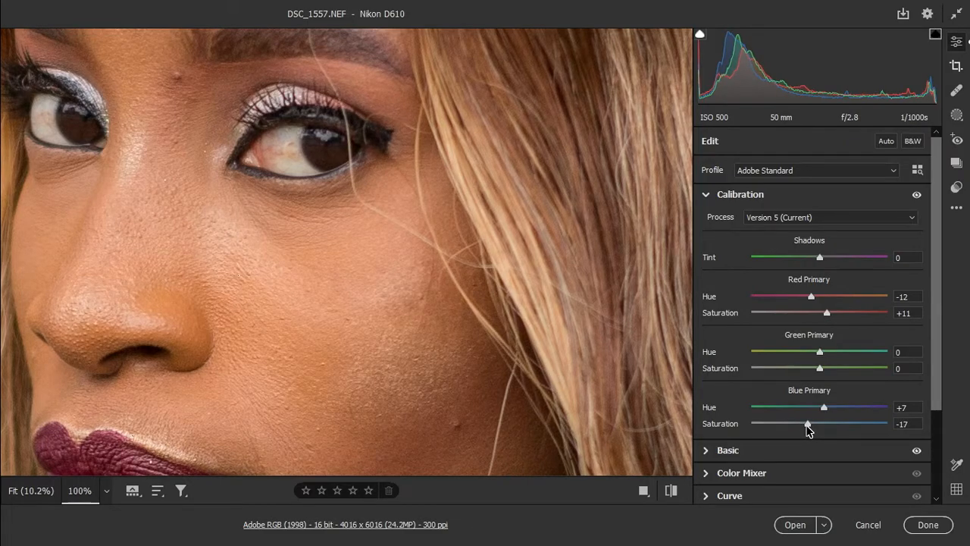
drag(825, 410, 831, 410)
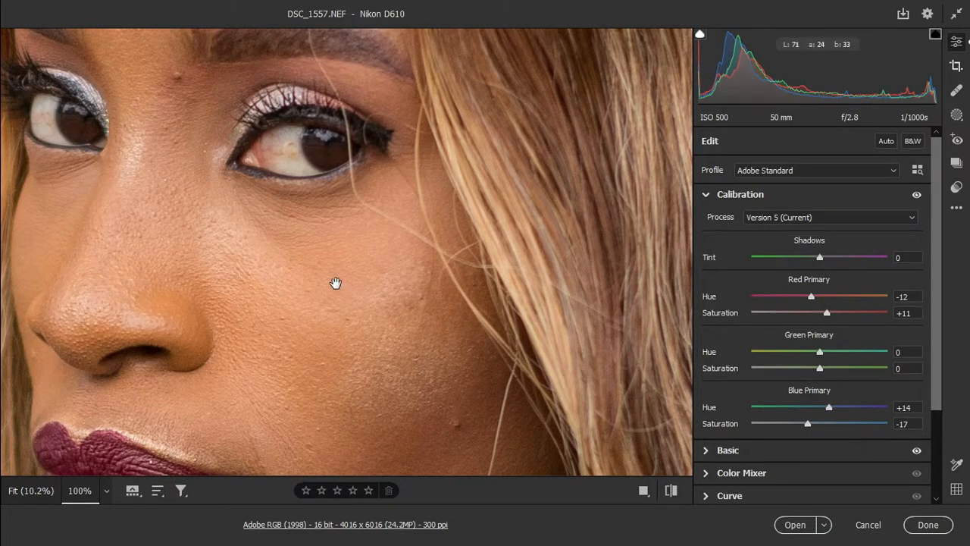
Step: Compare the close-up face and the full photo with and without Calibration, leaving it switched on and returning to the face at 100% zoom
click(918, 195)
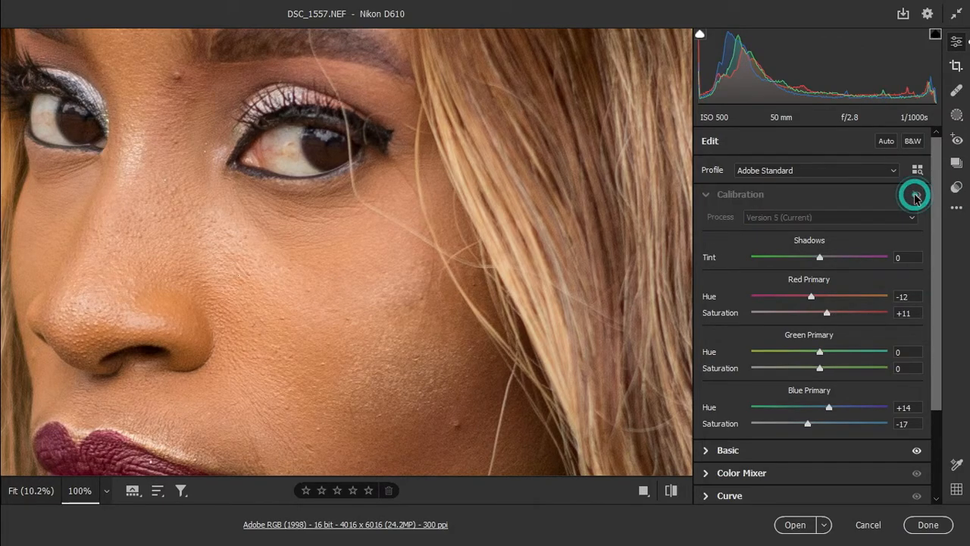
click(916, 195)
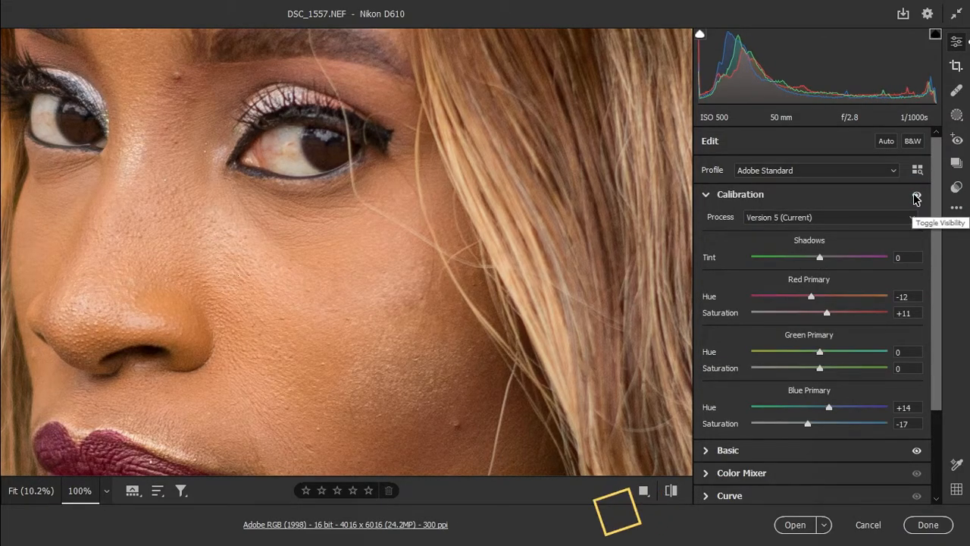
click(346, 249)
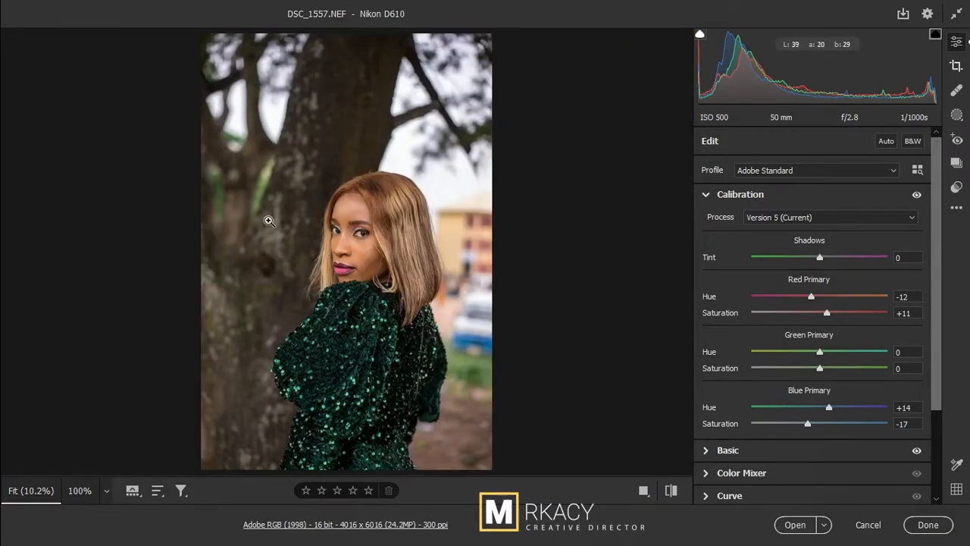
click(916, 196)
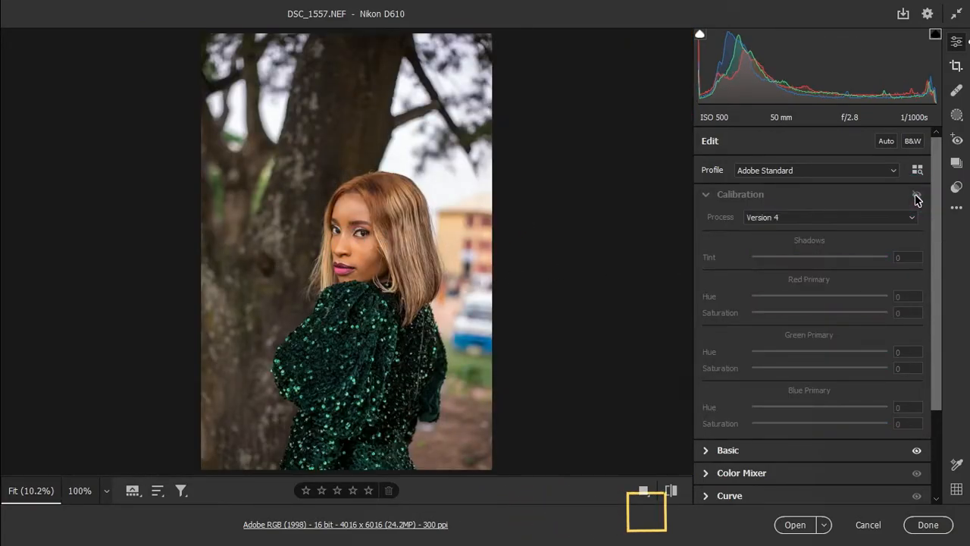
click(917, 197)
click(917, 198)
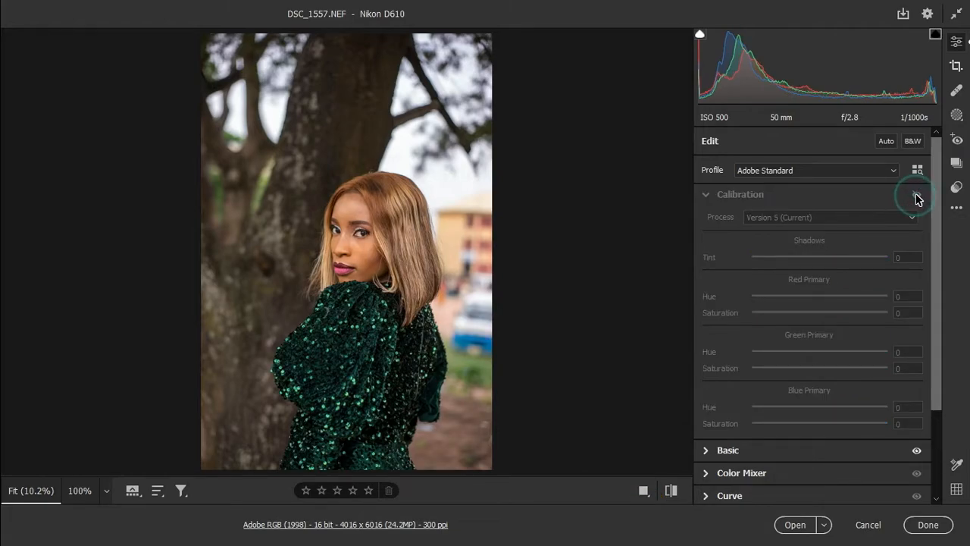
click(917, 198)
click(363, 258)
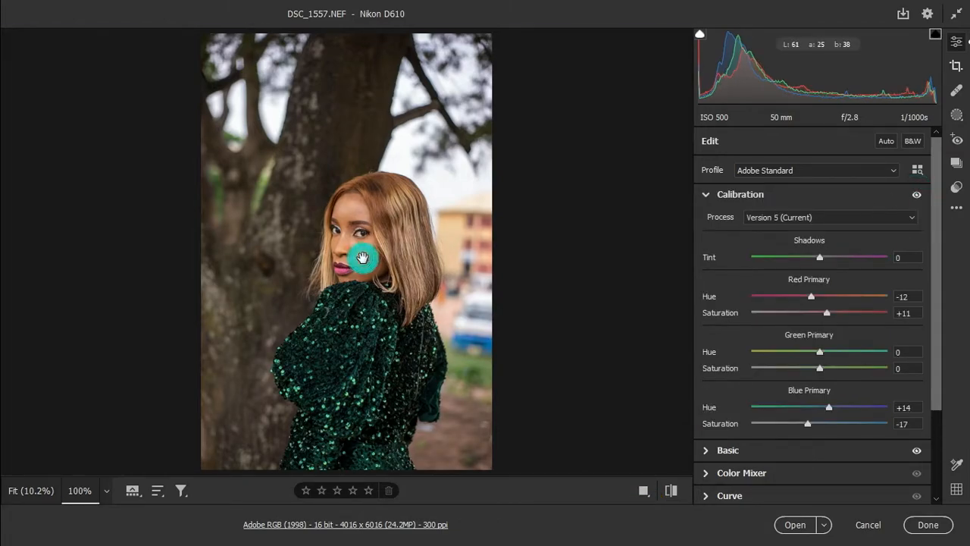
drag(407, 217, 391, 327)
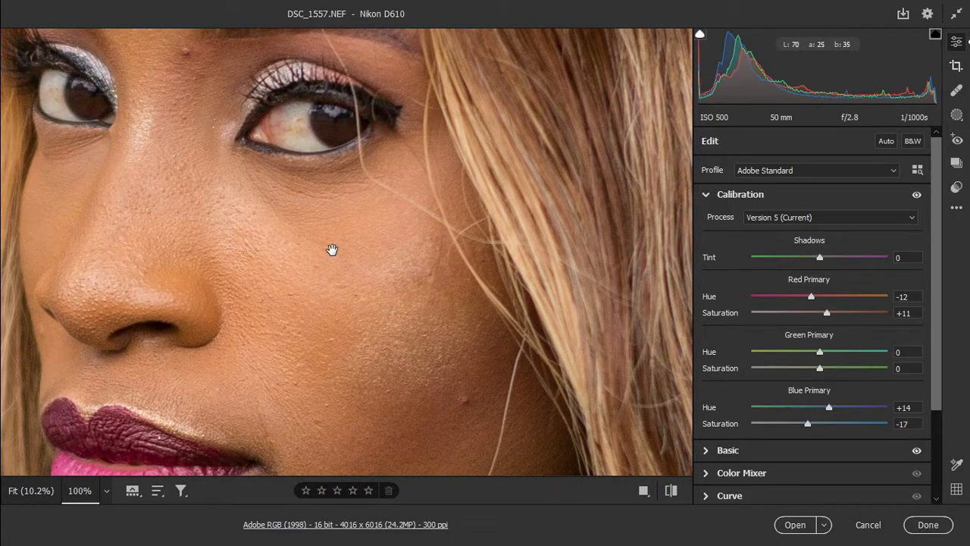
Step: In the Color Mixer, set Hue to -51 for Yellows and -20 for Greens, and Saturation to -3 for Reds and -2 for Oranges
click(707, 196)
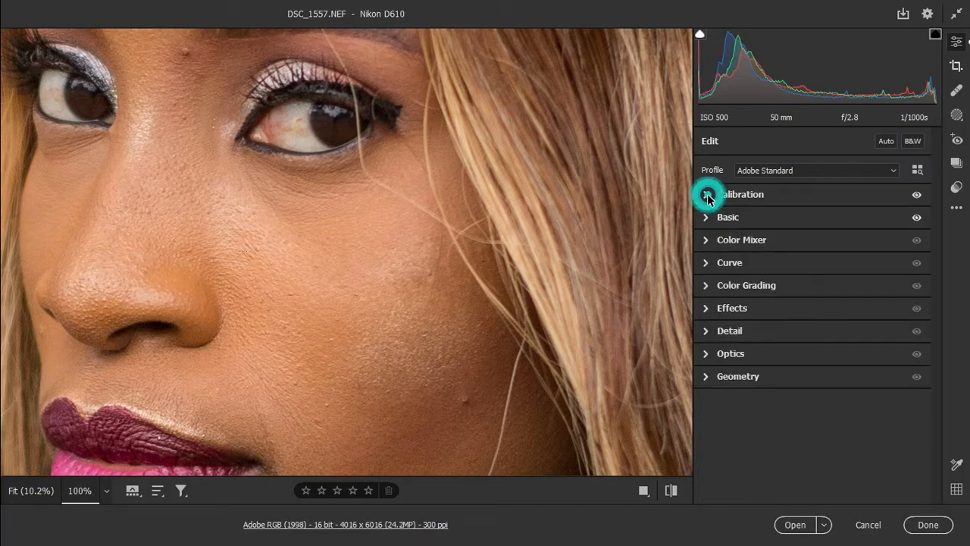
click(707, 241)
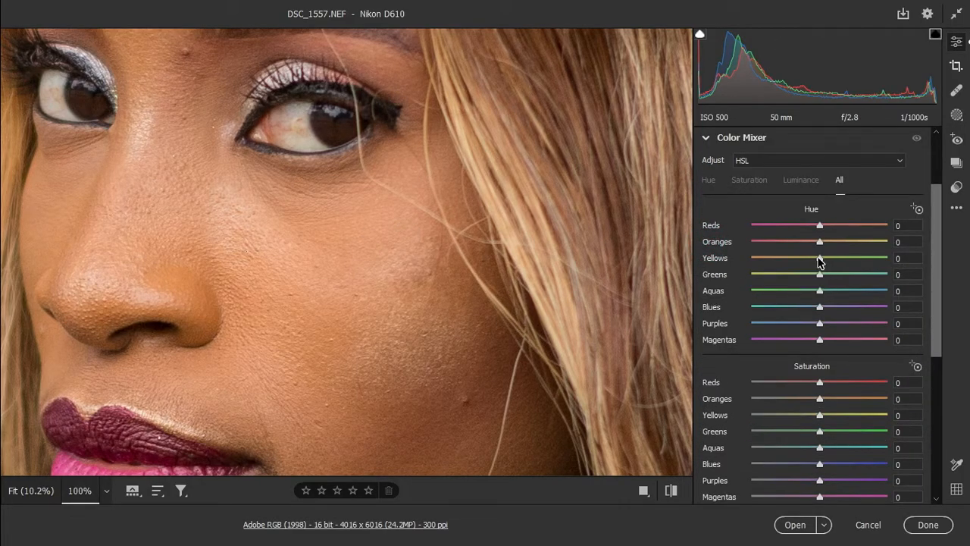
drag(818, 259, 793, 267)
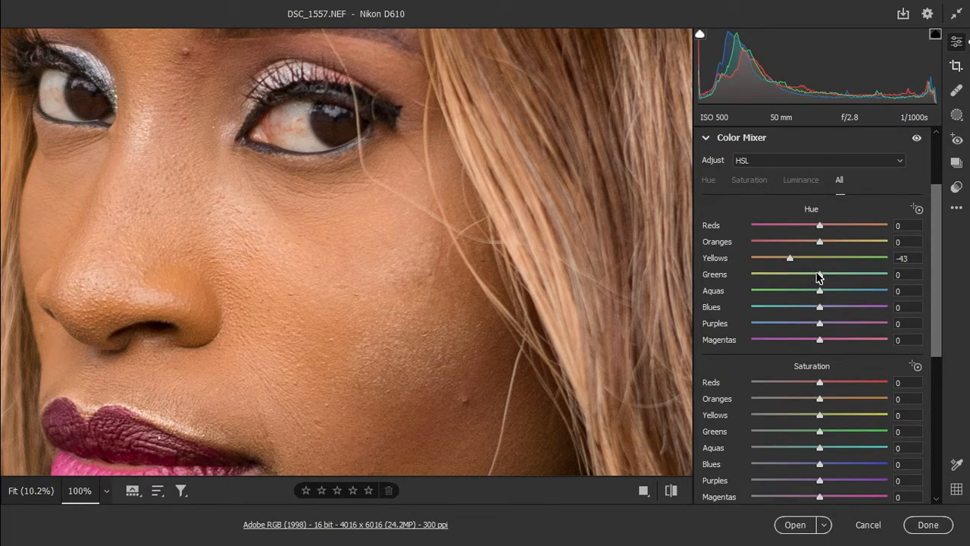
drag(819, 276, 783, 262)
drag(821, 402, 817, 404)
drag(821, 384, 819, 385)
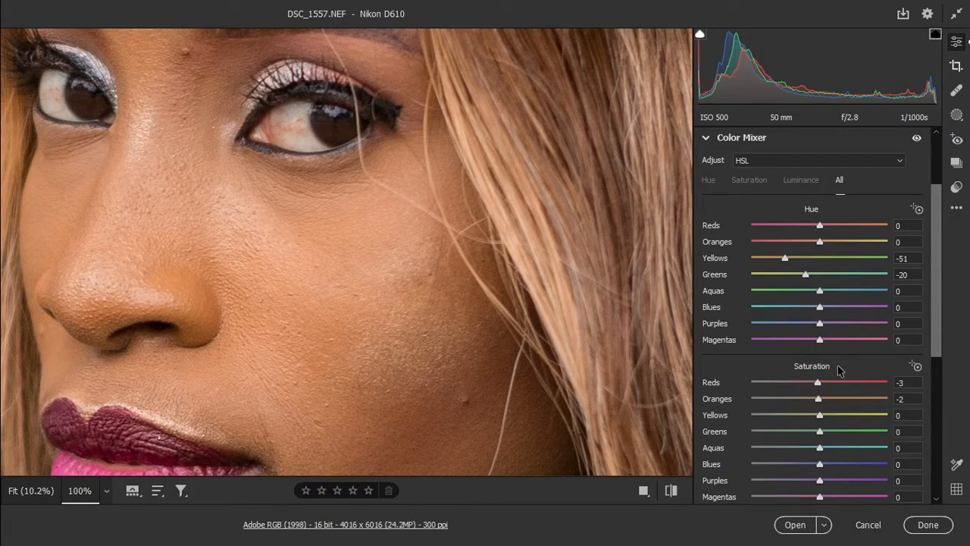
Step: Set the Color Mixer Luminance to -13 for Reds, -8 for Oranges and -4 for Yellows
scroll(831, 379, down, 4)
drag(817, 385, 814, 385)
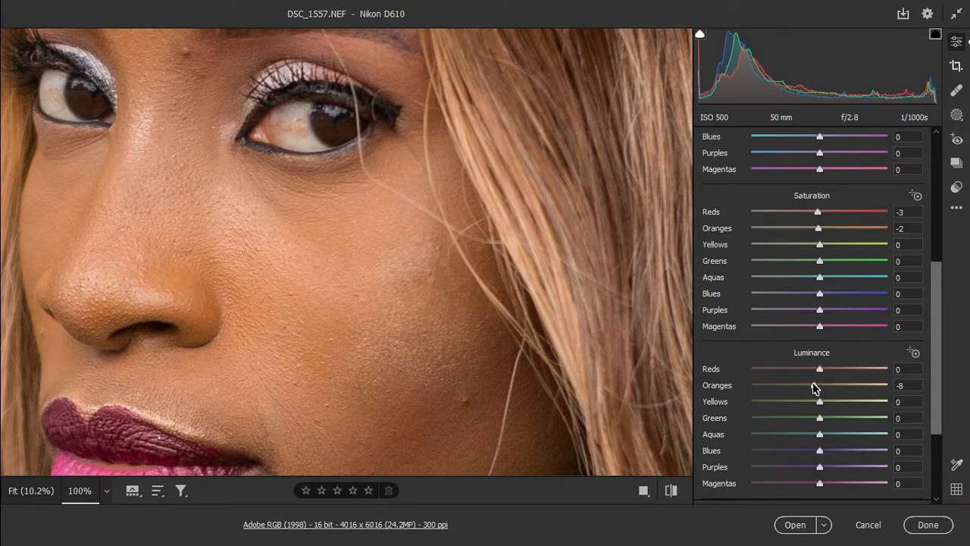
click(813, 387)
mouse_move(822, 404)
mouse_down()
mouse_move(801, 402)
mouse_move(827, 405)
mouse_move(818, 405)
mouse_up()
drag(822, 370, 808, 373)
Step: Set the Yellows Saturation to -3 and the Oranges Hue to -6 in the Color Mixer
drag(820, 248, 818, 249)
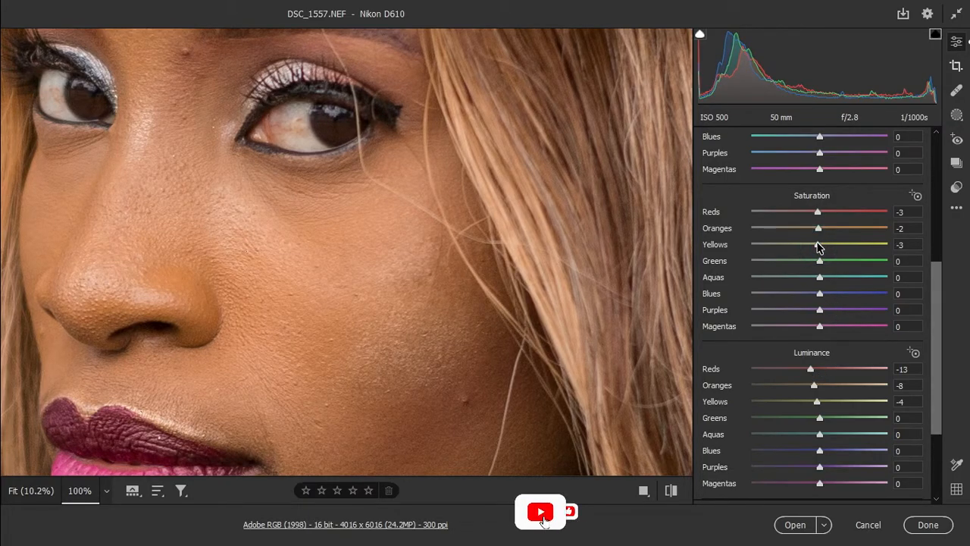
scroll(819, 247, up, 3)
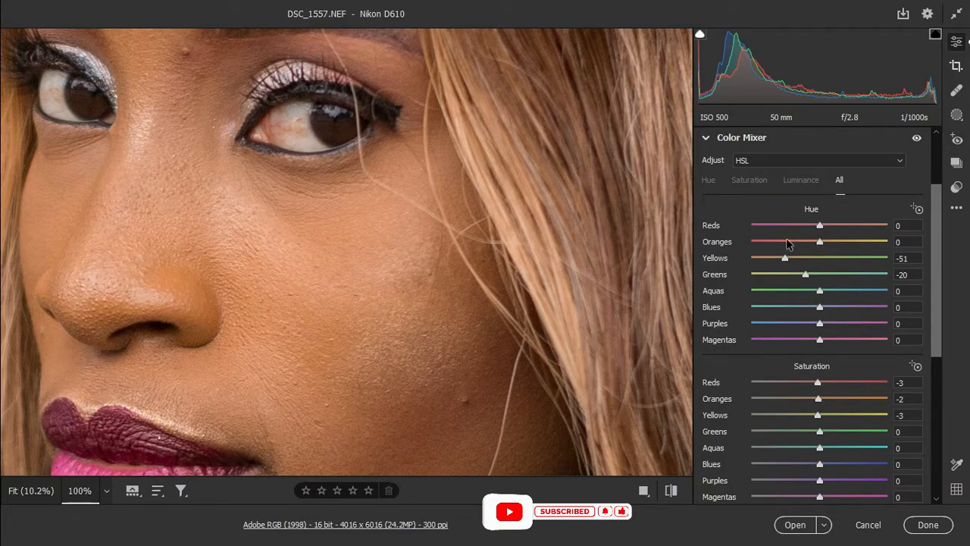
drag(819, 243, 817, 246)
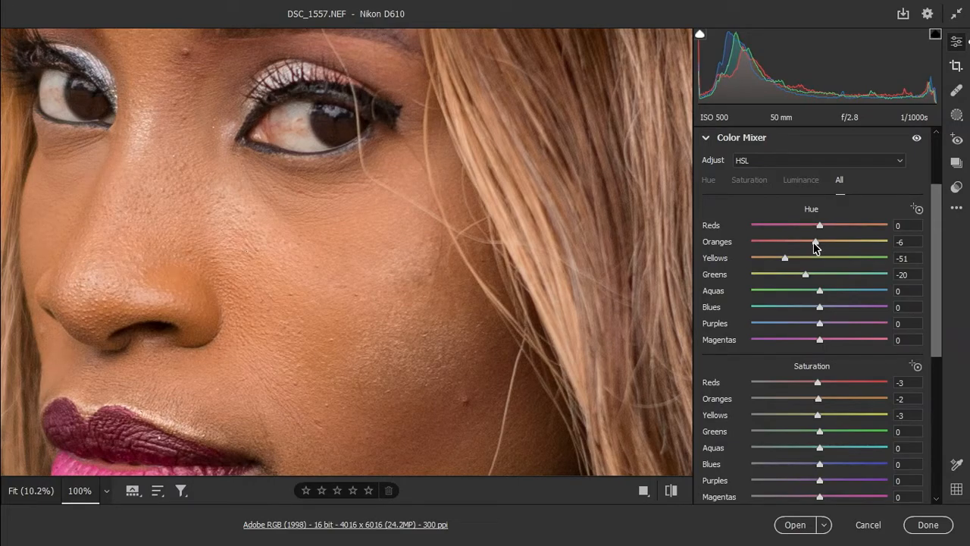
Step: In the Color Mixer, set Hue to +5 for Reds and -1 for Oranges and check the skin tones
drag(823, 228, 818, 245)
click(386, 219)
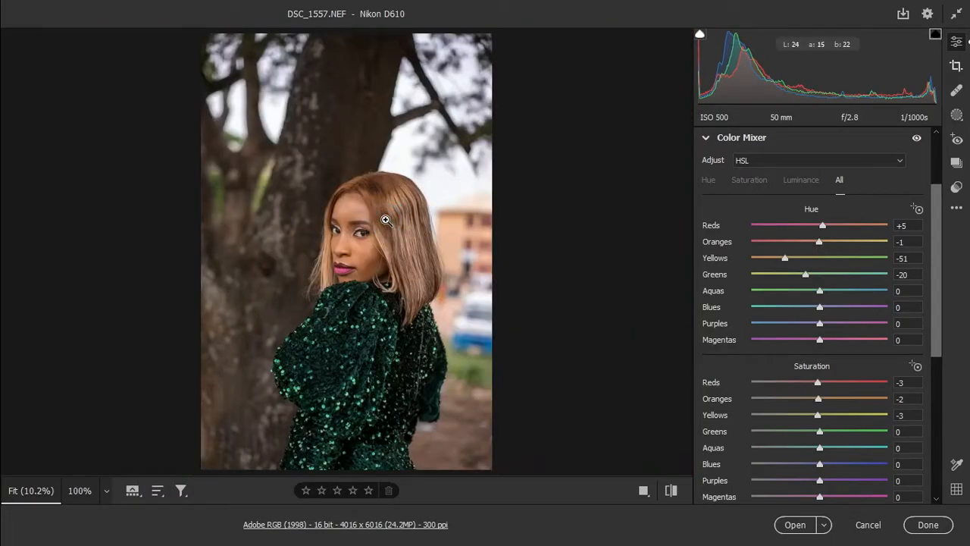
click(366, 254)
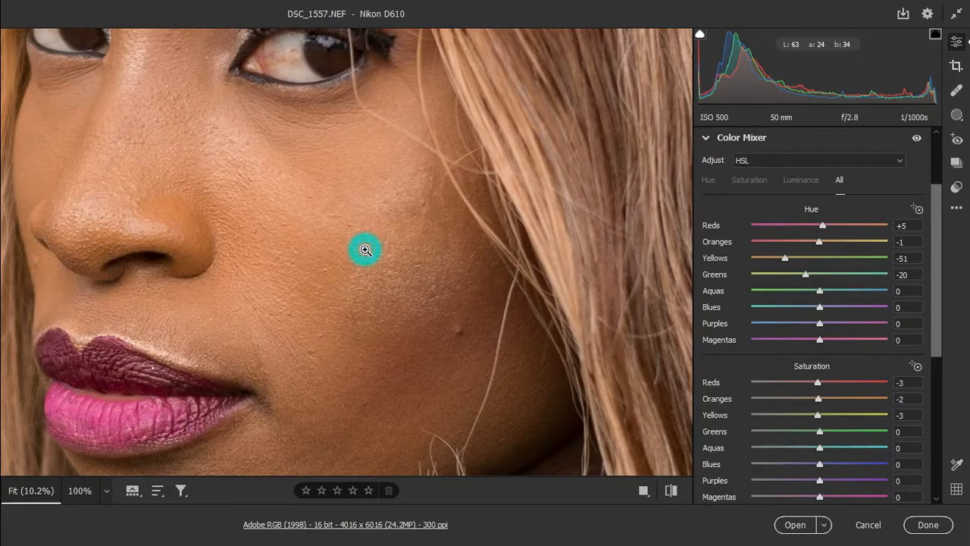
click(363, 251)
click(365, 249)
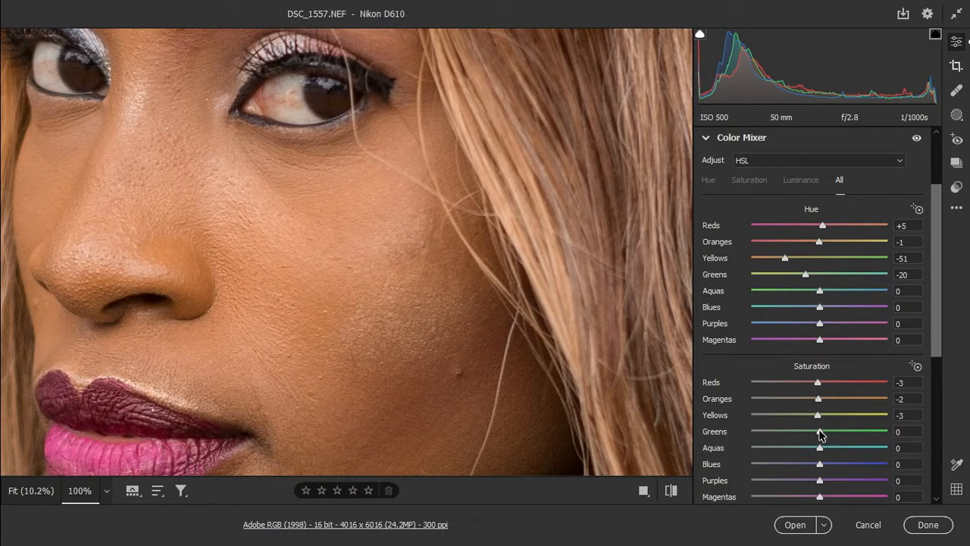
Step: Set the Color Mixer Saturation to +23 for Greens, +32 for Aquas, +30 for Blues, +12 for Purples and +8 for Magentas
click(368, 230)
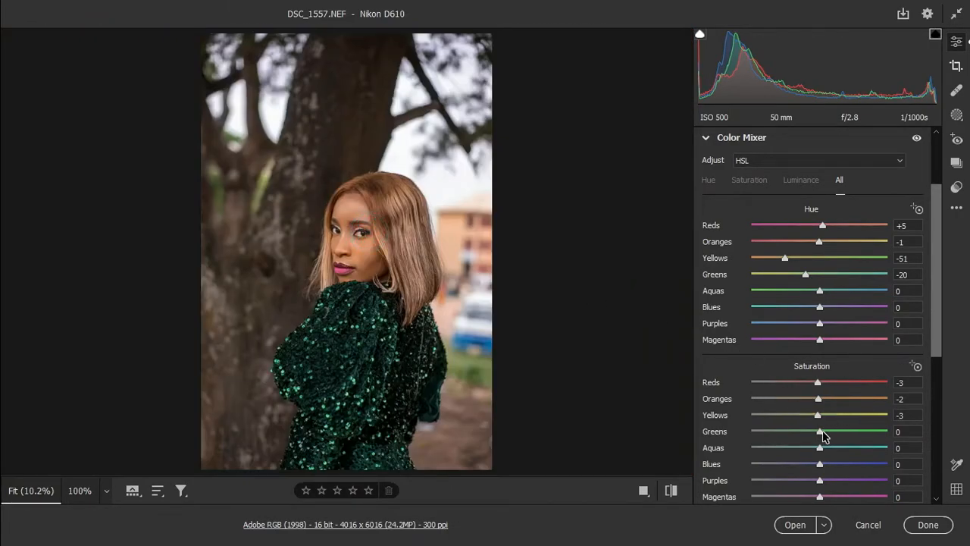
drag(819, 434, 692, 472)
drag(755, 470, 840, 465)
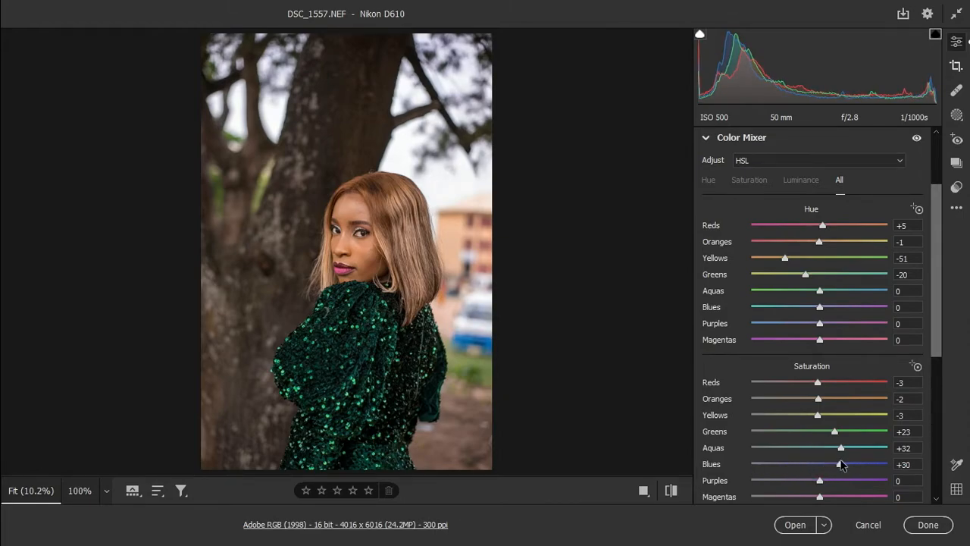
drag(821, 481, 828, 498)
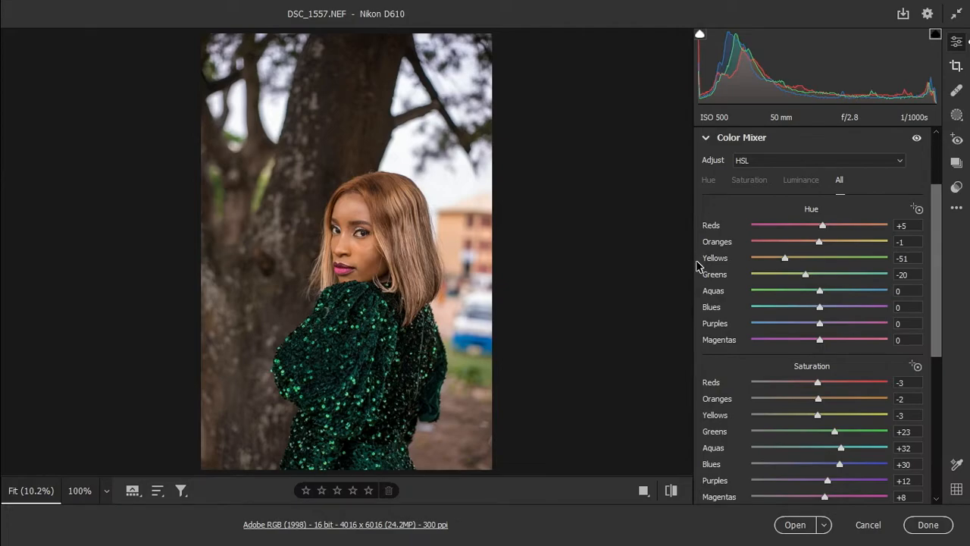
click(361, 240)
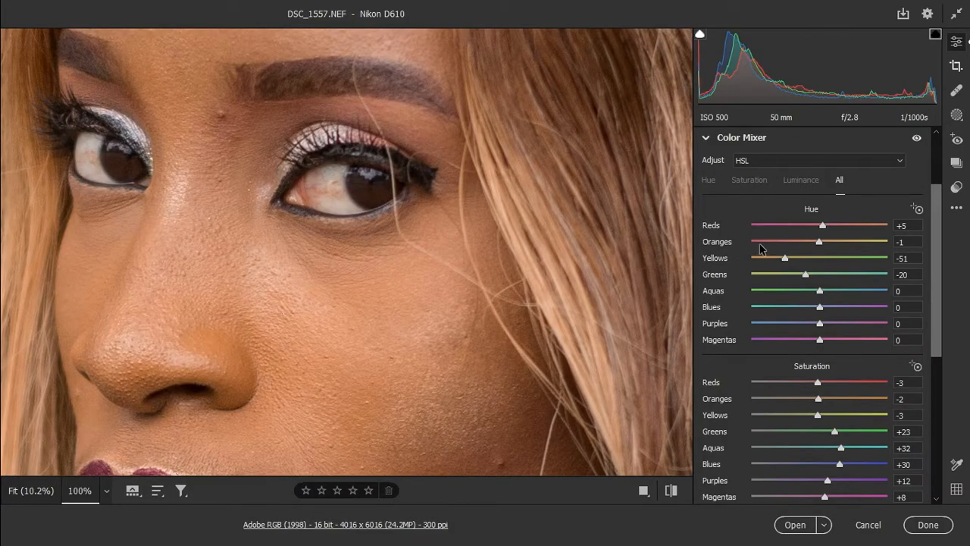
Step: Add two points to the main tone curve: a highlight point at input 195, output 214 and a shadow point at input 57, output 60
click(704, 141)
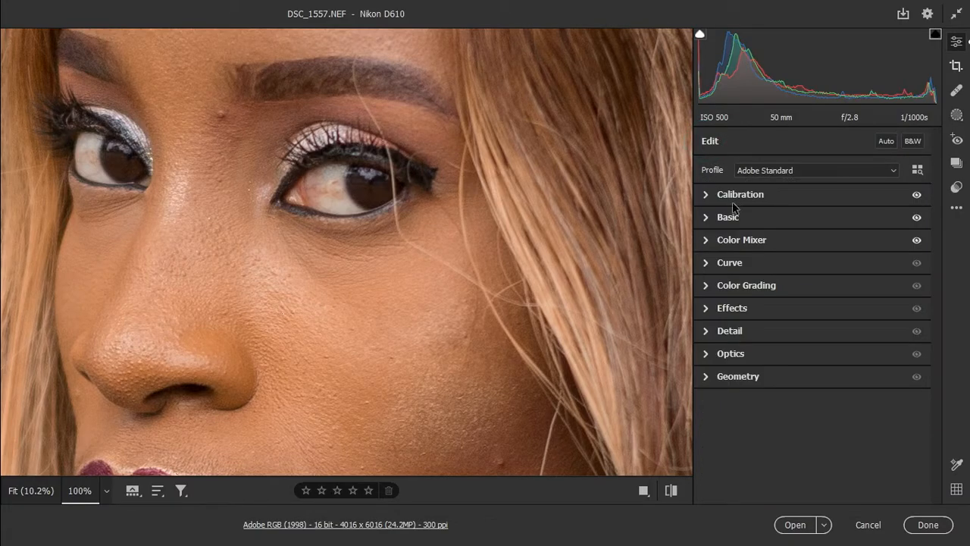
click(707, 263)
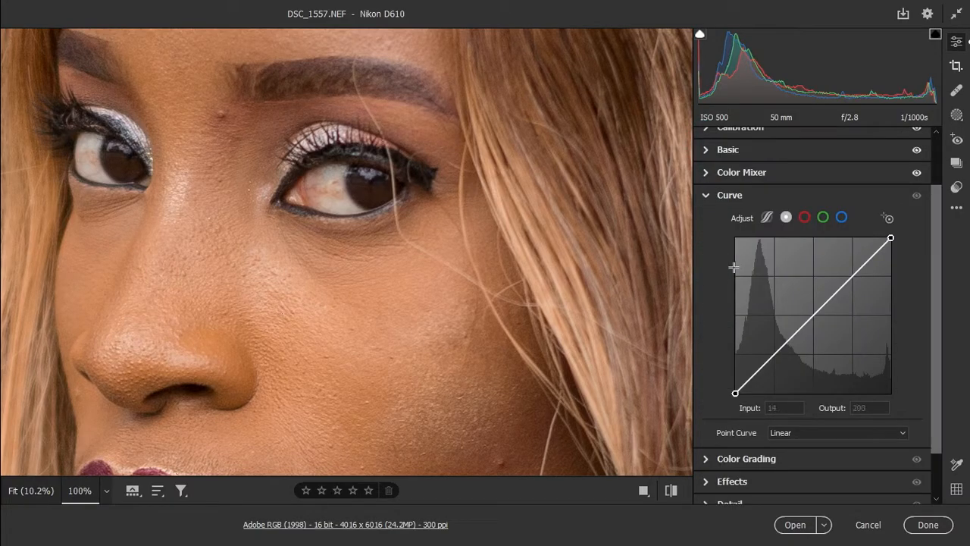
click(284, 240)
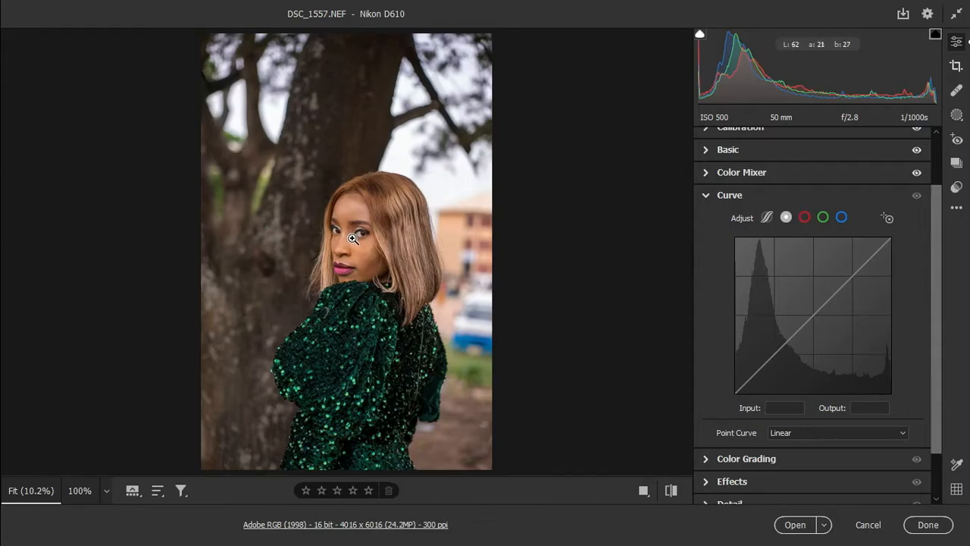
click(358, 243)
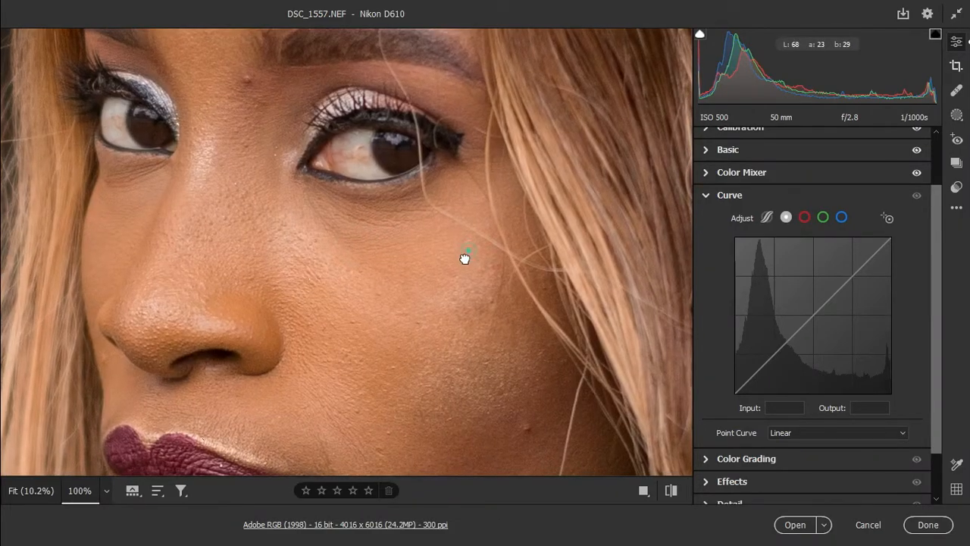
click(786, 218)
click(861, 271)
drag(860, 271, 854, 263)
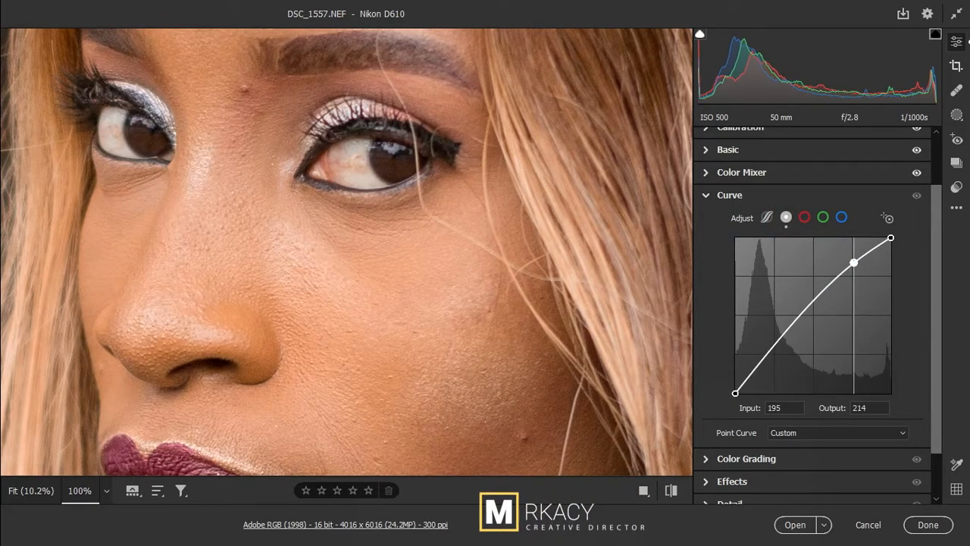
drag(789, 326, 770, 357)
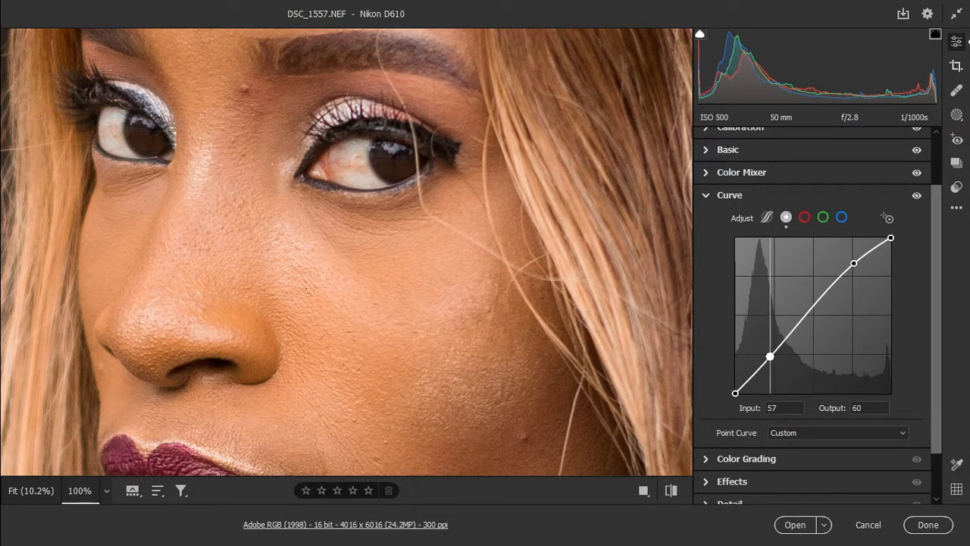
Step: Nudge the main curve's shadow point slightly toward darker input and move its highlight point to input 186, output 204
click(321, 222)
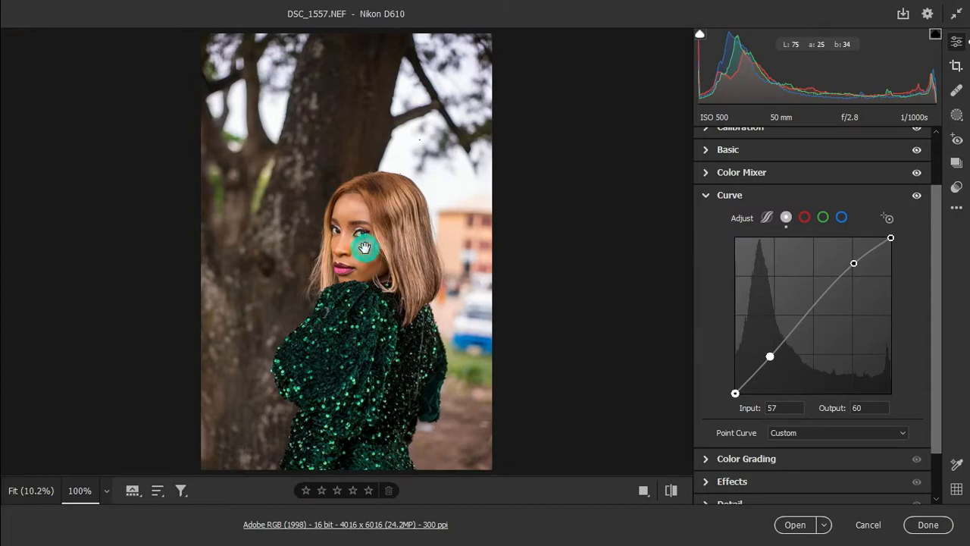
click(365, 248)
drag(770, 354, 768, 356)
drag(853, 263, 849, 268)
click(347, 268)
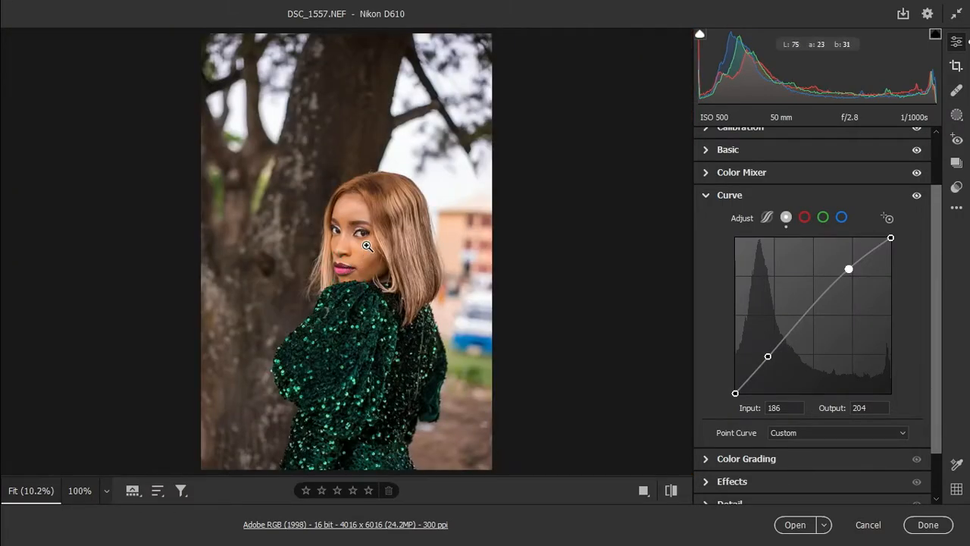
click(367, 246)
Step: Compare the photo with and without Curve, then set the Blue channel curve's black point to output 12 and white point to output 232
click(842, 218)
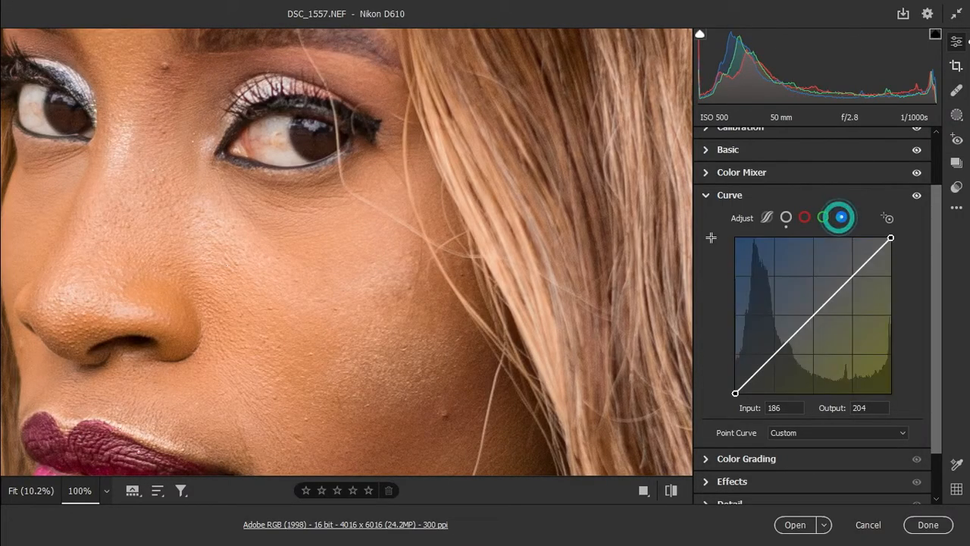
click(192, 246)
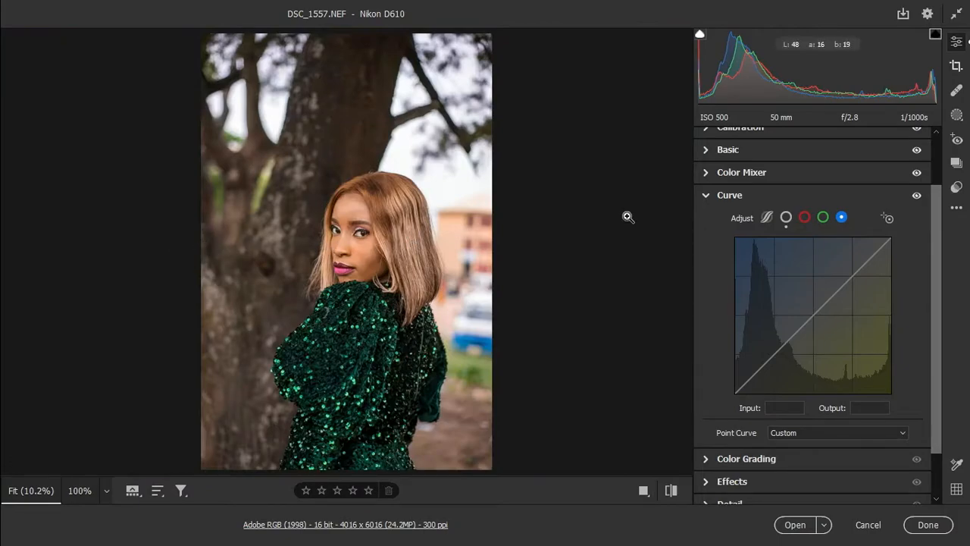
click(917, 195)
click(918, 195)
click(364, 249)
drag(736, 393, 735, 385)
drag(890, 238, 891, 253)
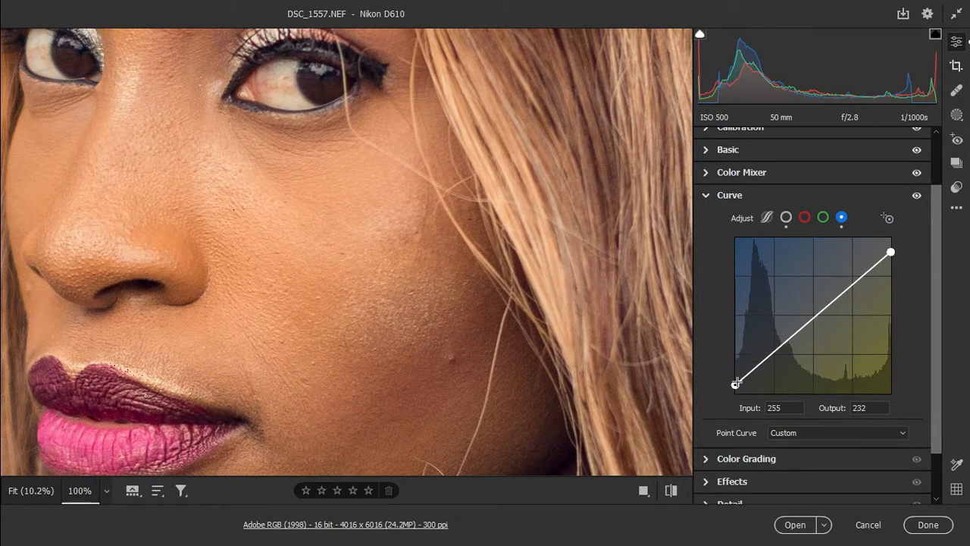
drag(736, 384, 735, 386)
click(339, 227)
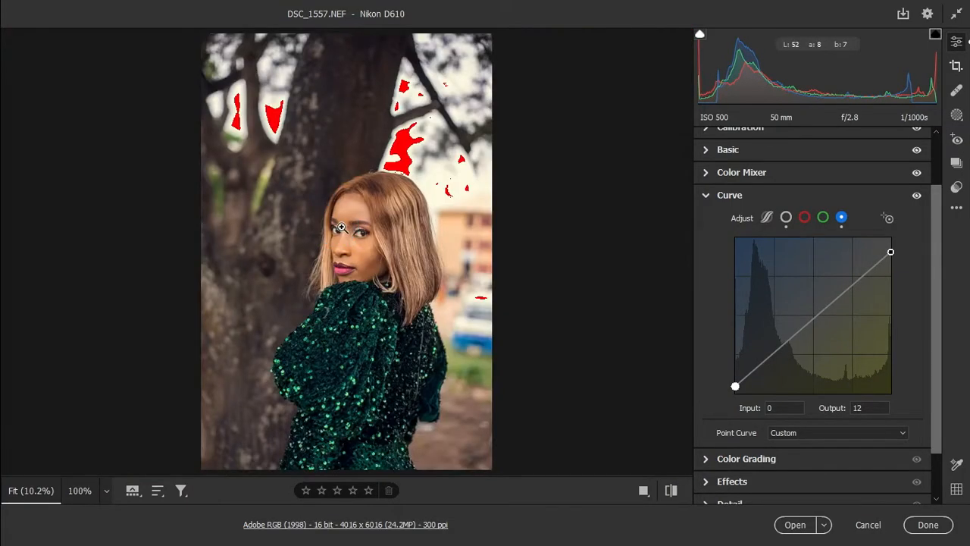
click(365, 255)
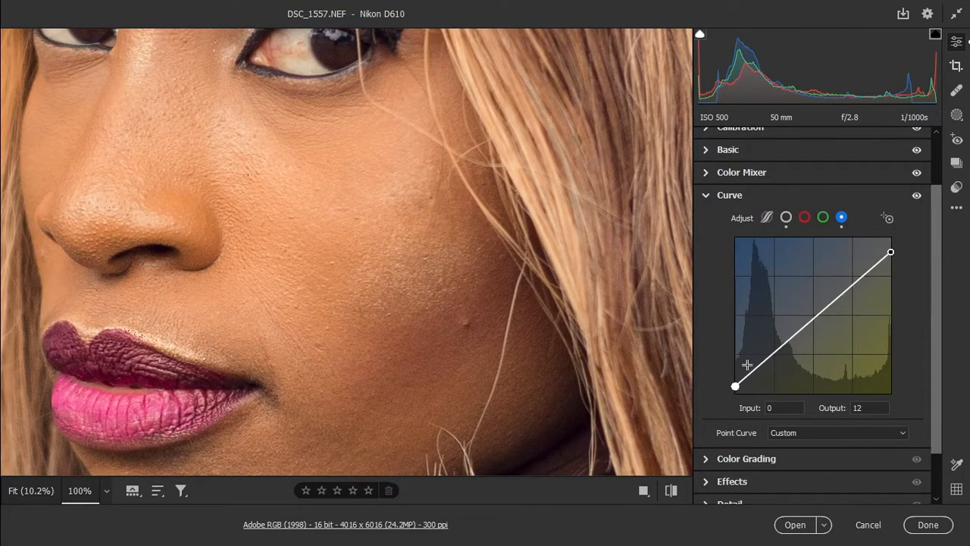
Step: Shape the Blue curve with a raised highlight point, a shadow point at input 55, output 60, and a deep-shadow point at input 17, output 27
mouse_move(749, 373)
mouse_down()
mouse_move(746, 383)
mouse_move(759, 370)
mouse_up()
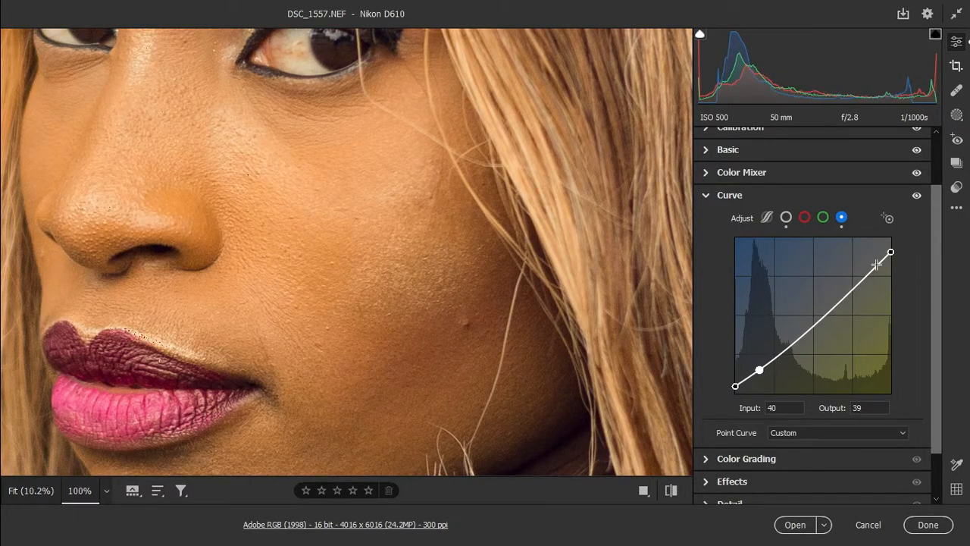
drag(871, 273, 865, 264)
mouse_move(764, 368)
mouse_down()
mouse_move(768, 361)
mouse_move(745, 381)
mouse_move(769, 357)
mouse_up()
click(478, 240)
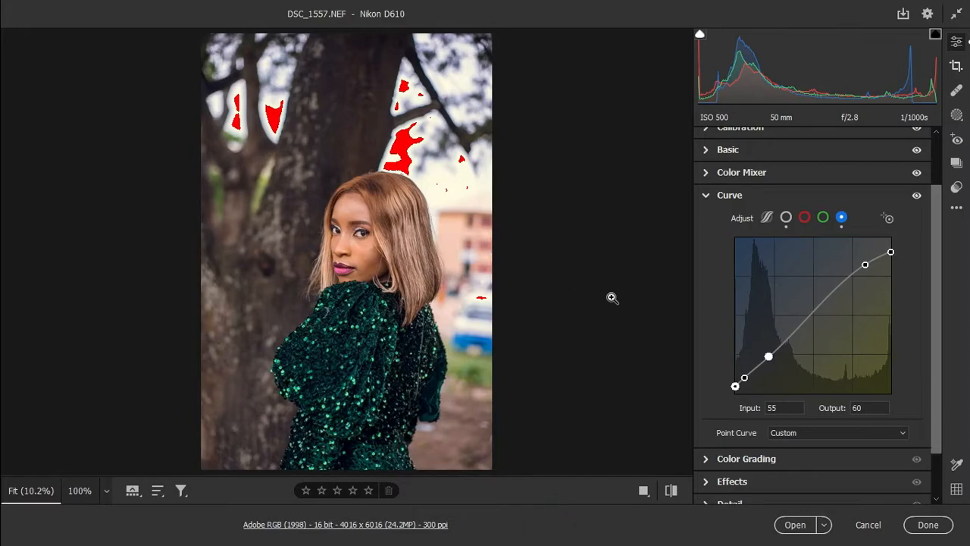
drag(744, 377, 746, 377)
click(369, 249)
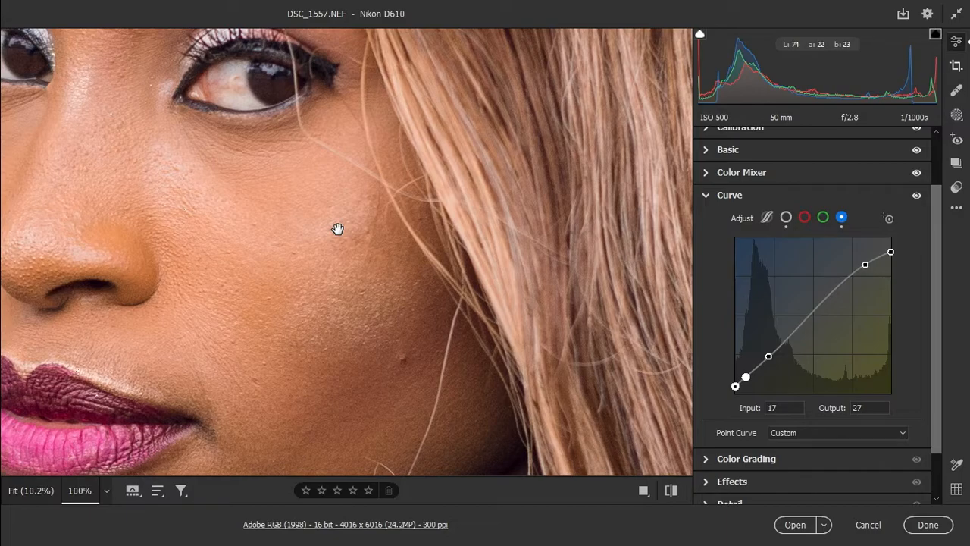
Step: On the Blue curve, lower the highlight point, raise the upper shadow point and set the deep-shadow point to input 22, output 28
drag(768, 356, 770, 354)
drag(866, 265, 866, 271)
drag(769, 354, 769, 350)
drag(772, 356, 748, 377)
click(299, 199)
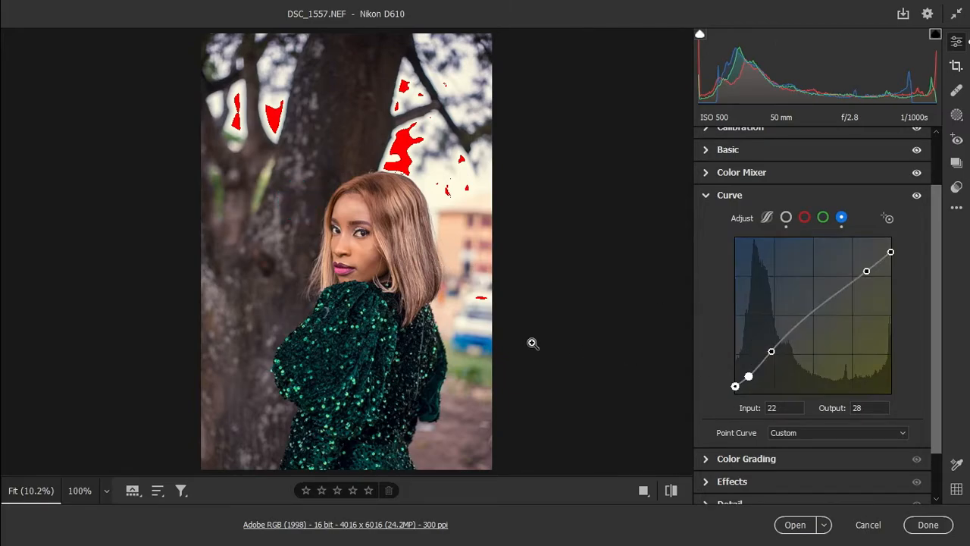
click(372, 248)
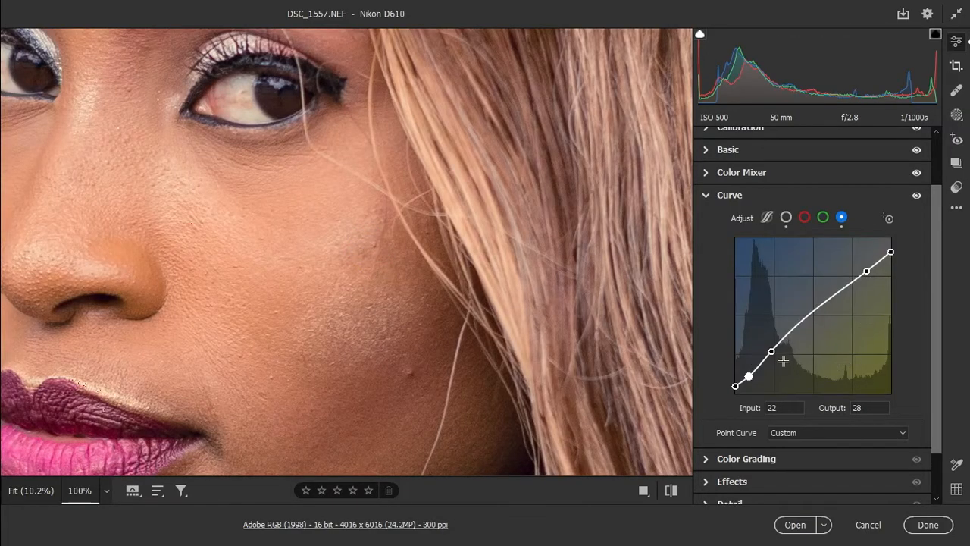
Step: Refine the Blue curve: white point output 219, deep-shadow point 22 to 35, shadow point 63 to 69, and black point output 22
drag(891, 251, 890, 256)
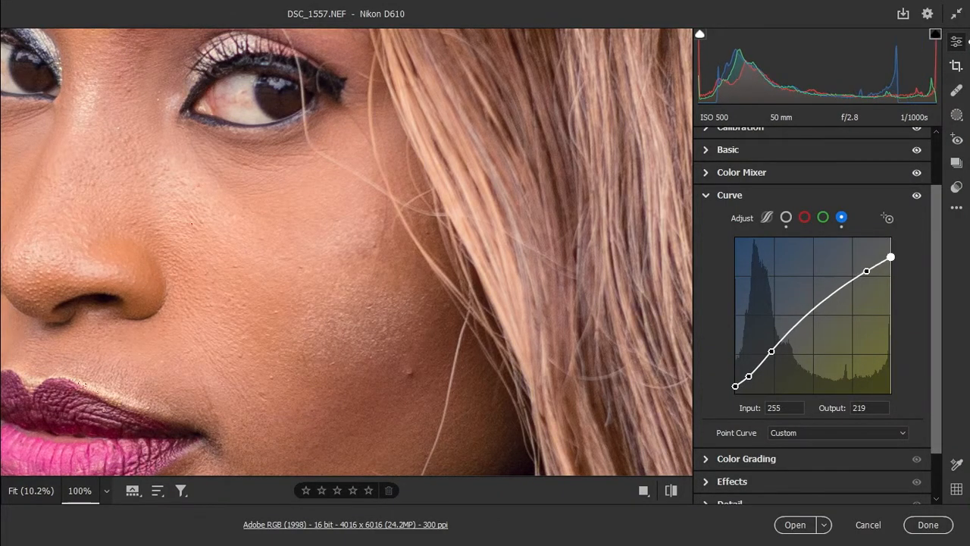
drag(749, 376, 749, 372)
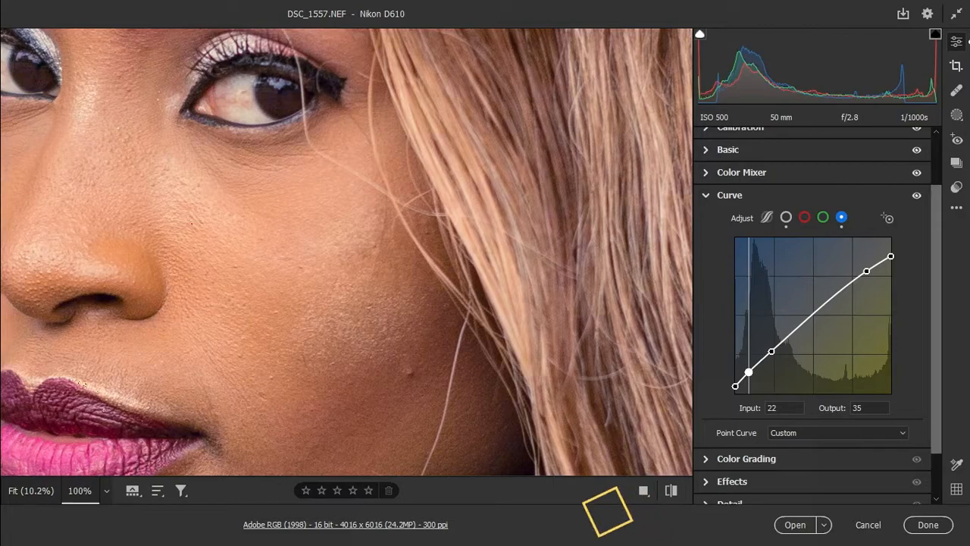
click(773, 351)
drag(773, 351, 773, 351)
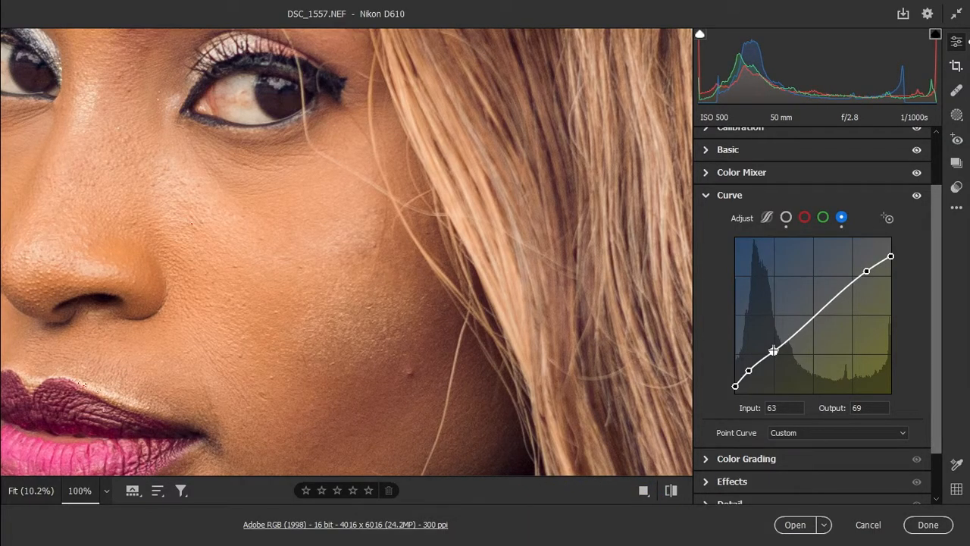
click(284, 238)
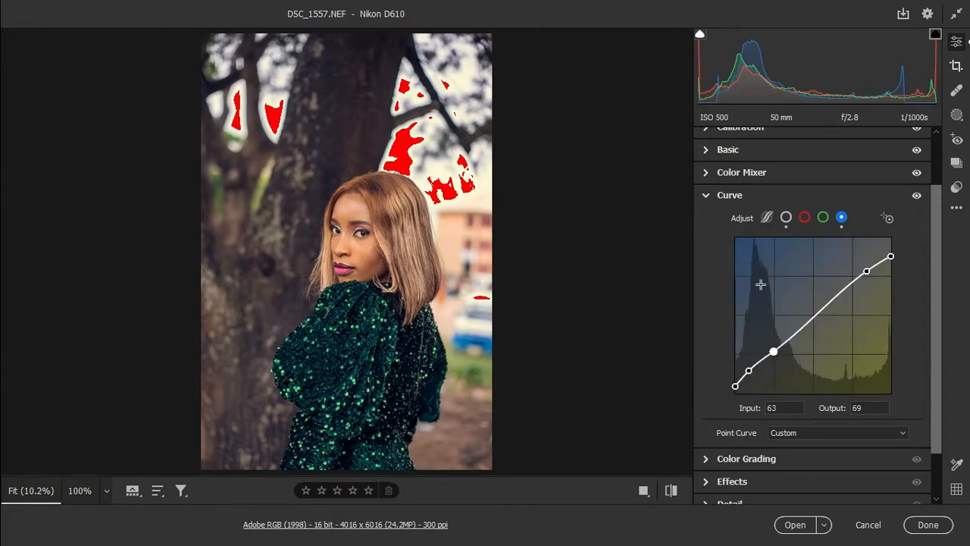
drag(735, 386, 734, 377)
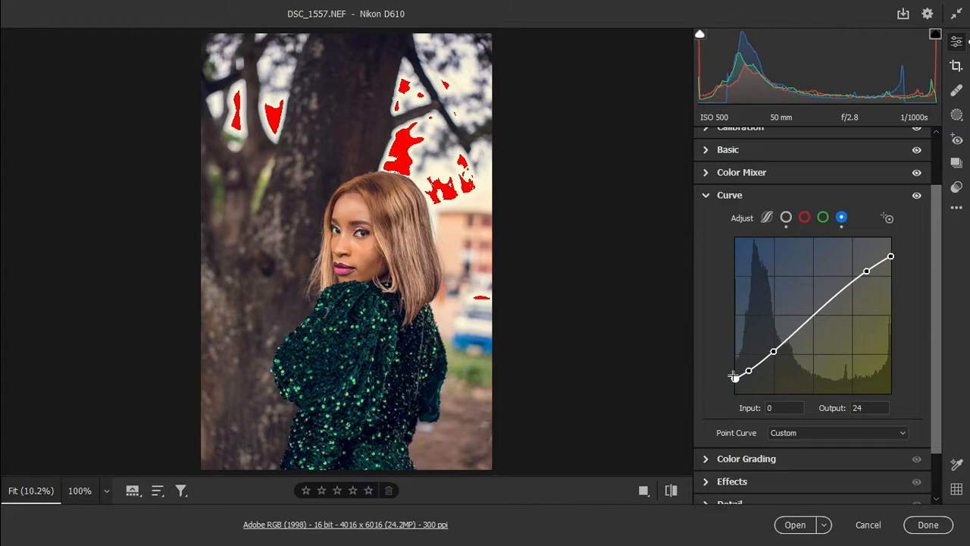
drag(736, 378, 735, 380)
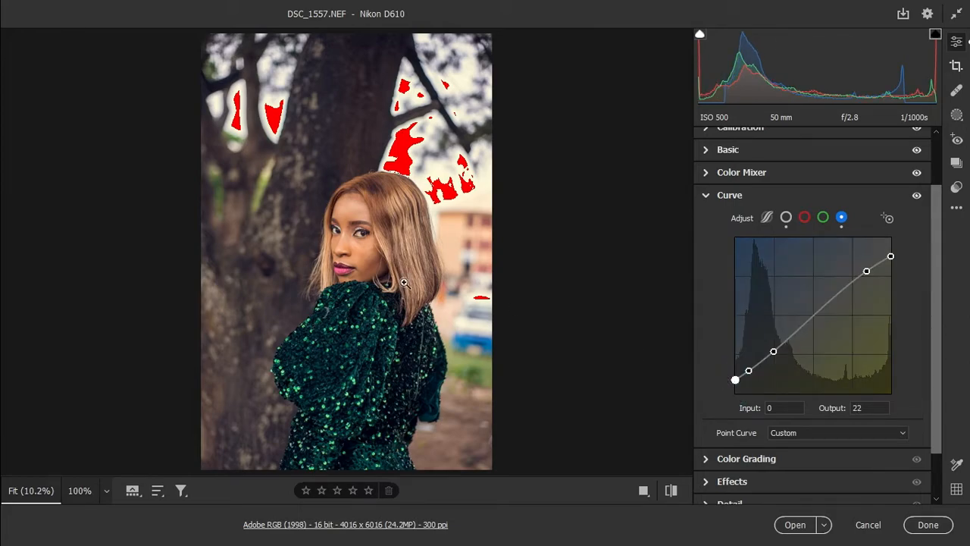
click(957, 171)
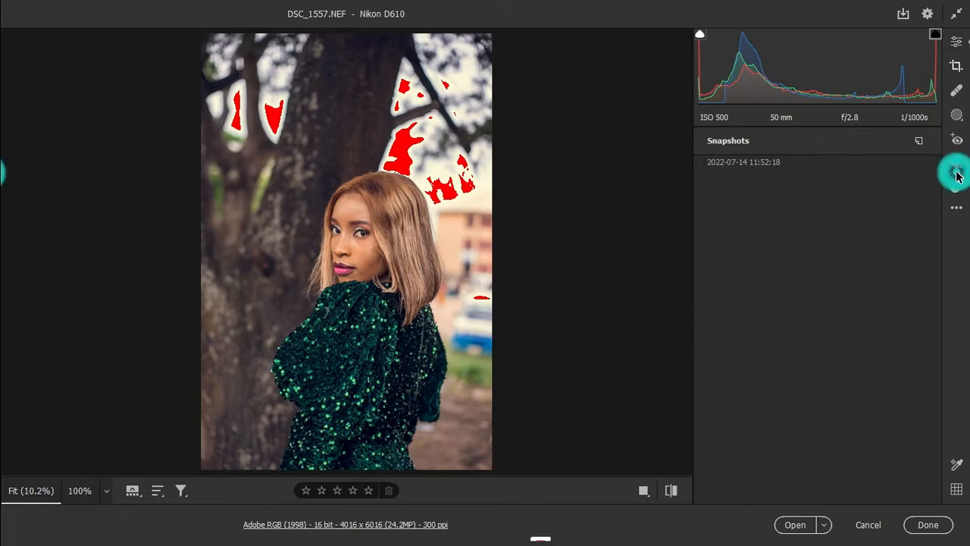
click(919, 141)
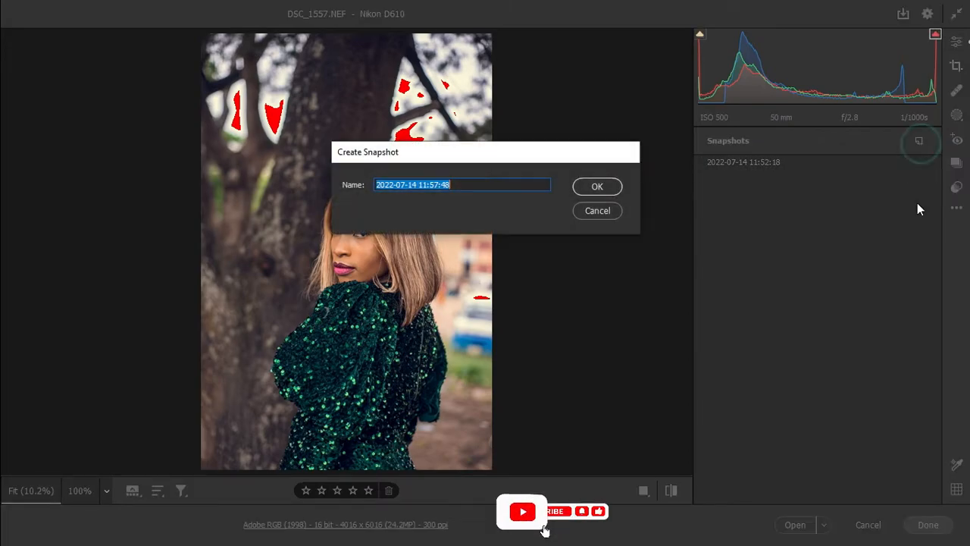
click(582, 187)
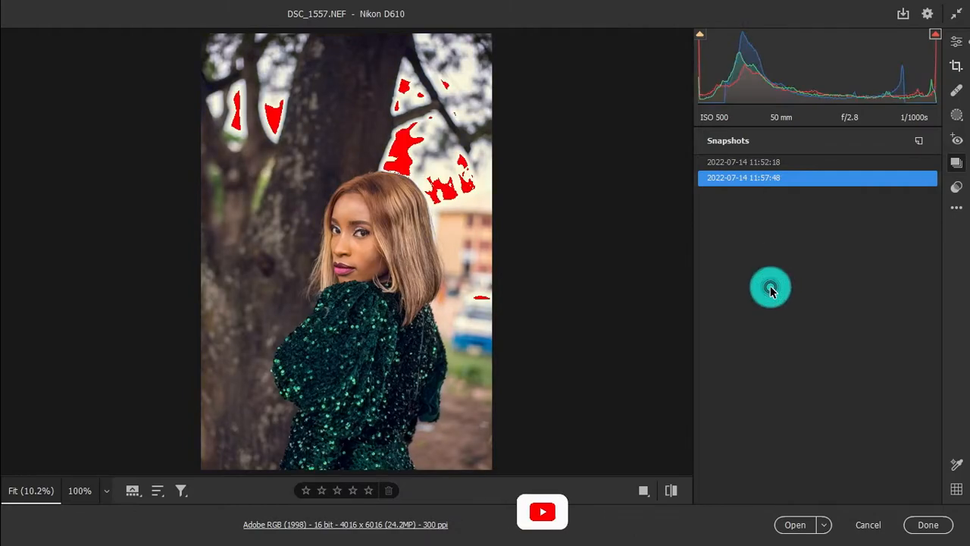
click(760, 170)
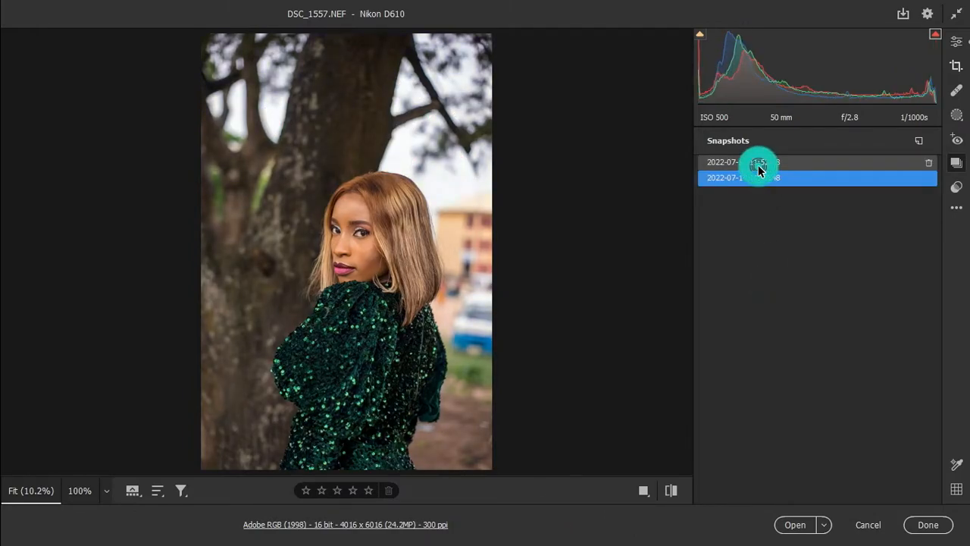
click(758, 180)
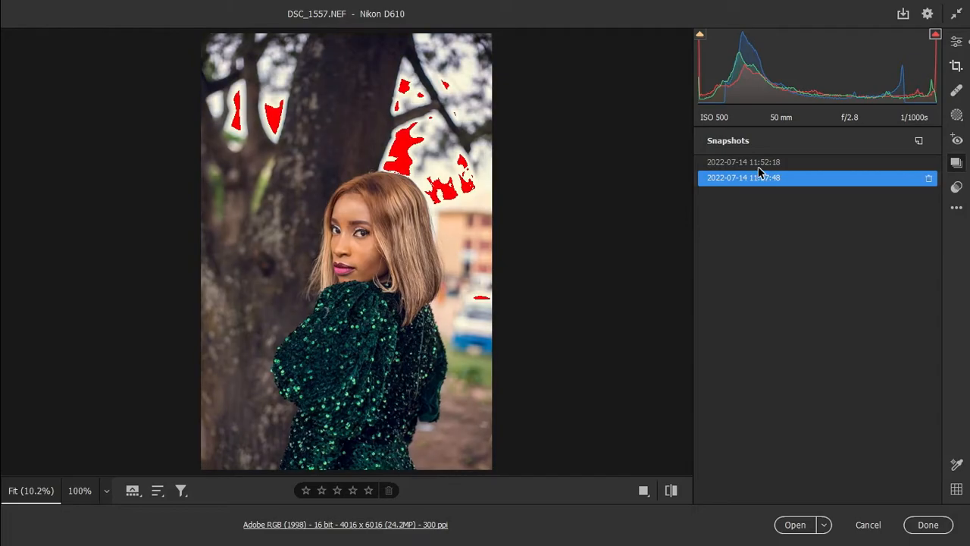
click(758, 163)
click(754, 179)
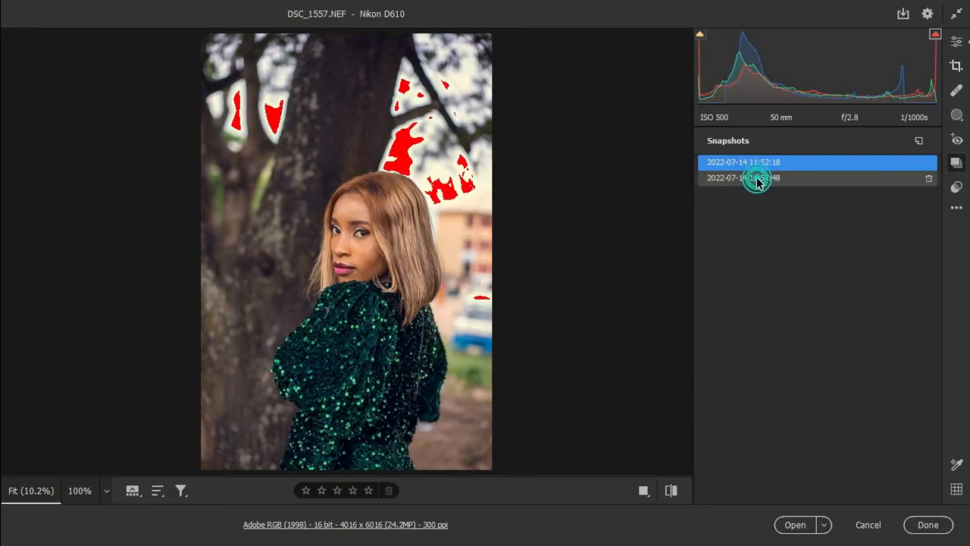
click(758, 163)
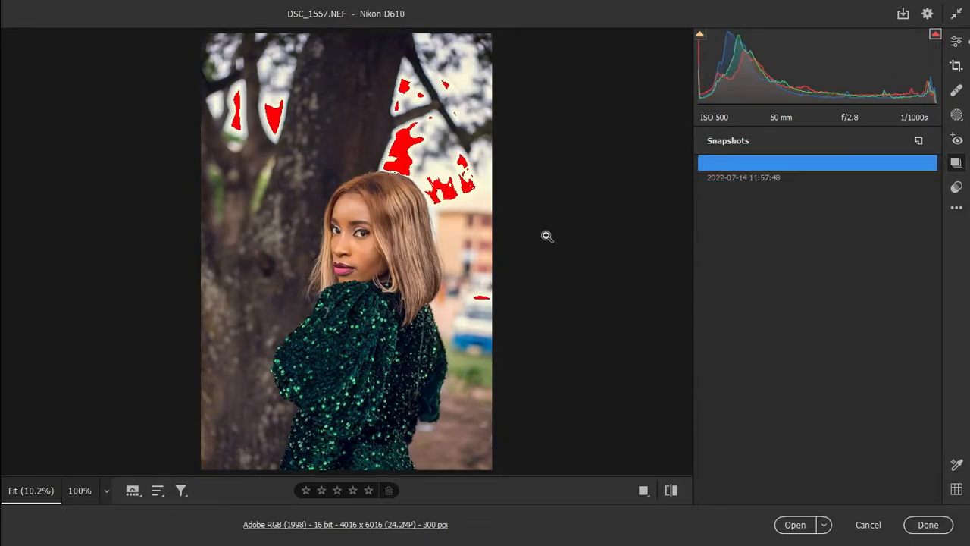
click(766, 177)
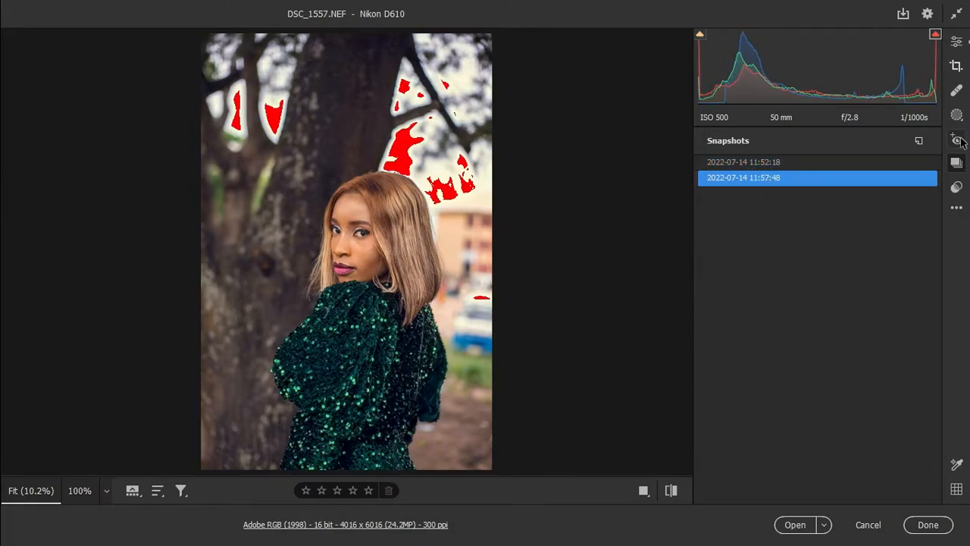
click(957, 189)
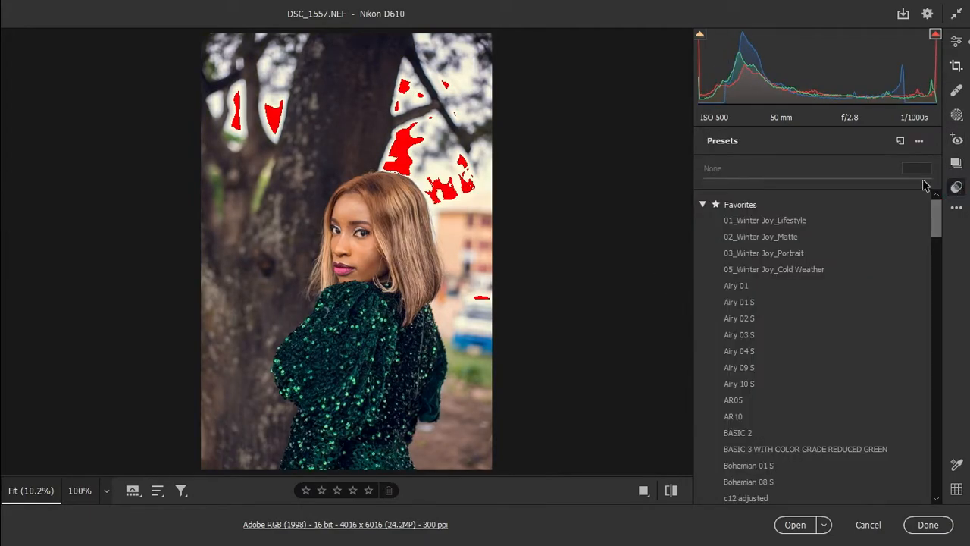
click(703, 204)
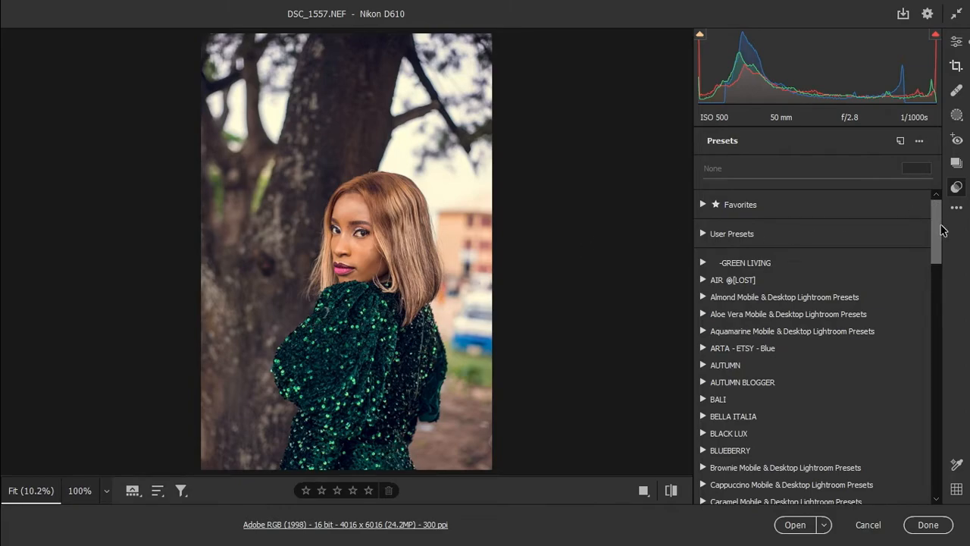
click(956, 165)
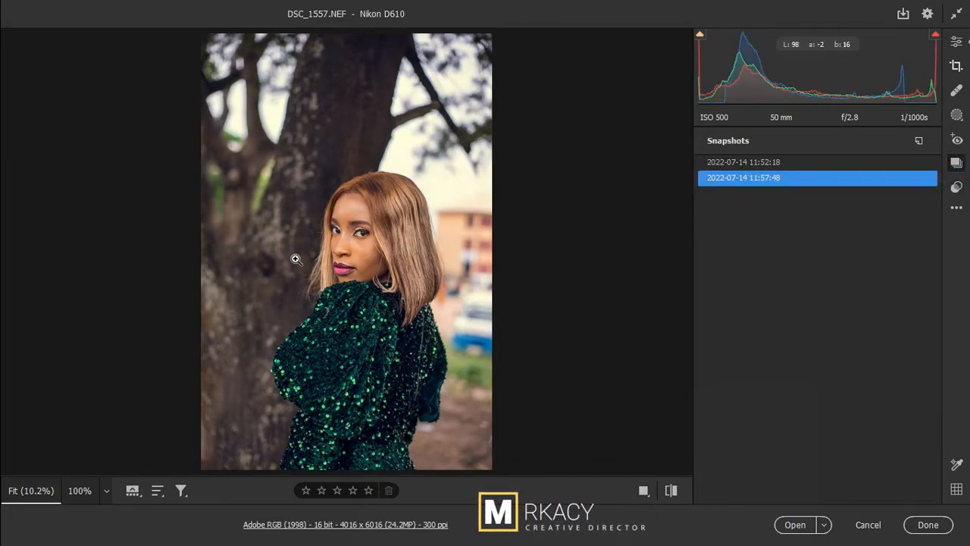
click(740, 164)
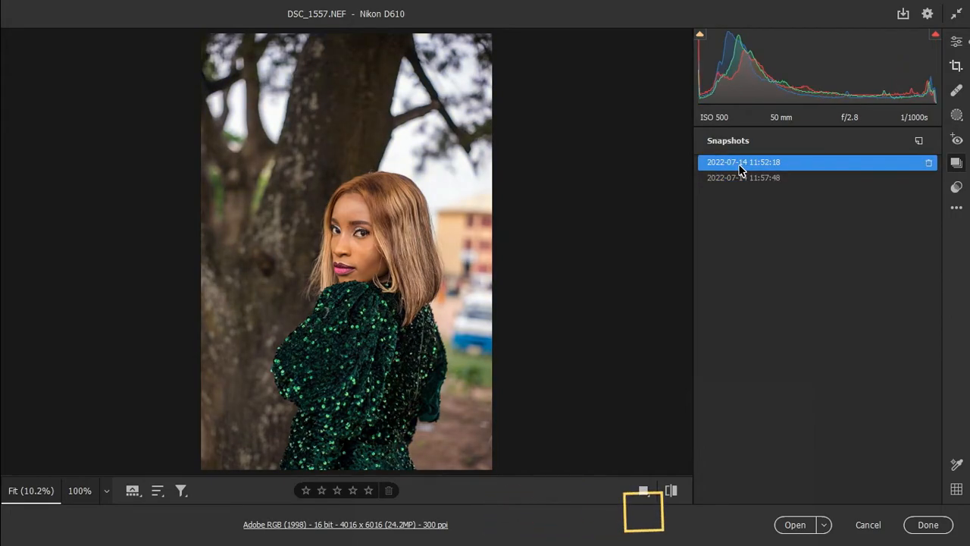